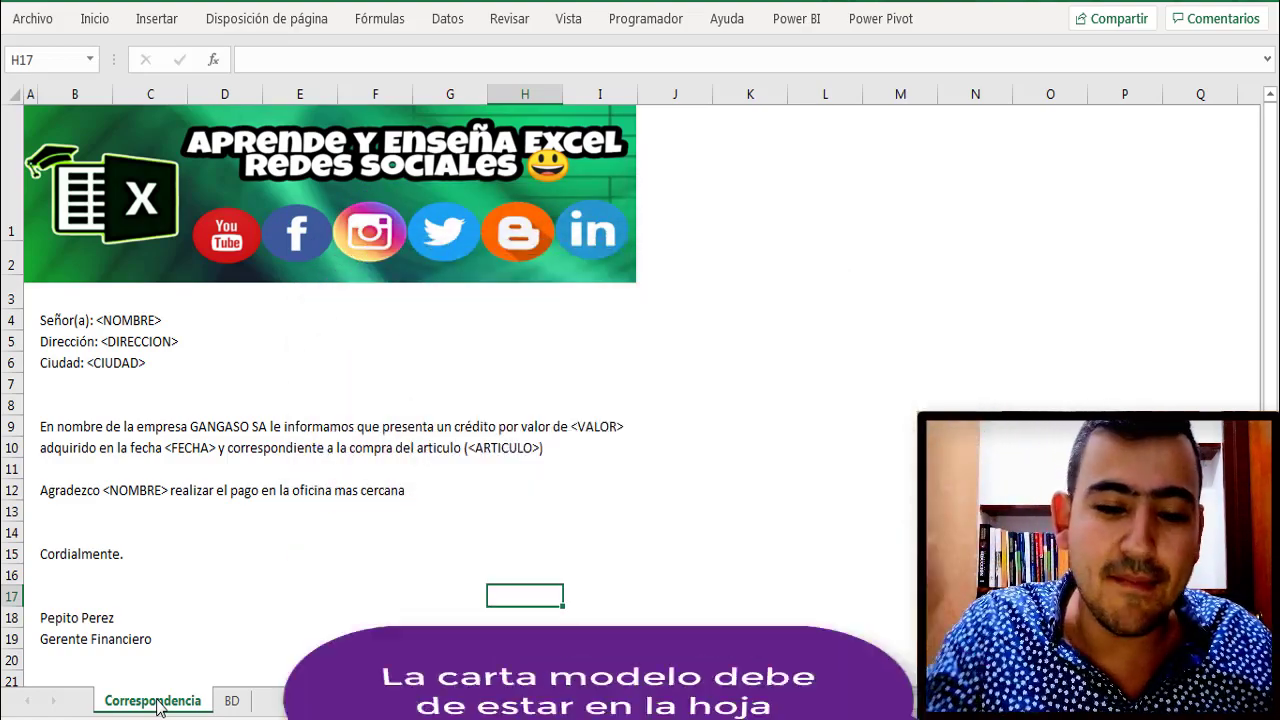
Step: Review the BD sheet's headers: NOMBRE, DIRECCION, CIUDAD, FECHA, ARTICULO and VALOR
left_click(232, 704)
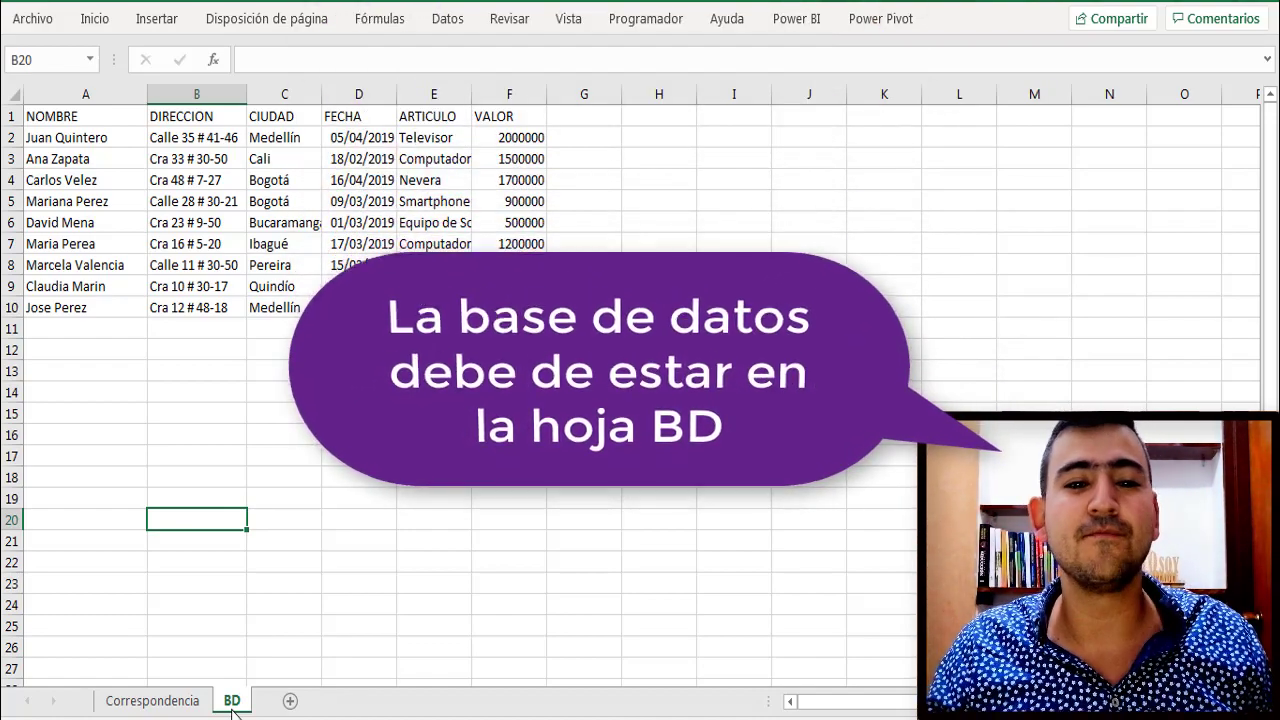
left_click_drag(50, 116, 499, 117)
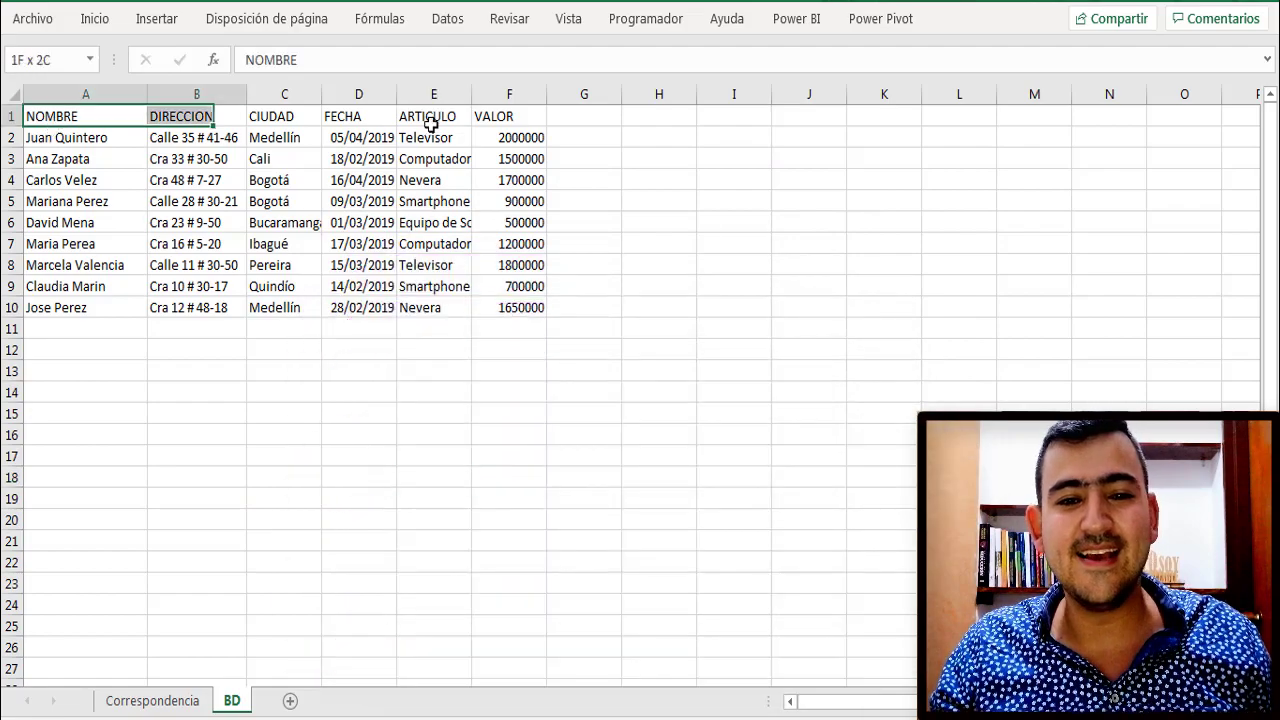
left_click(495, 345)
left_click(95, 118)
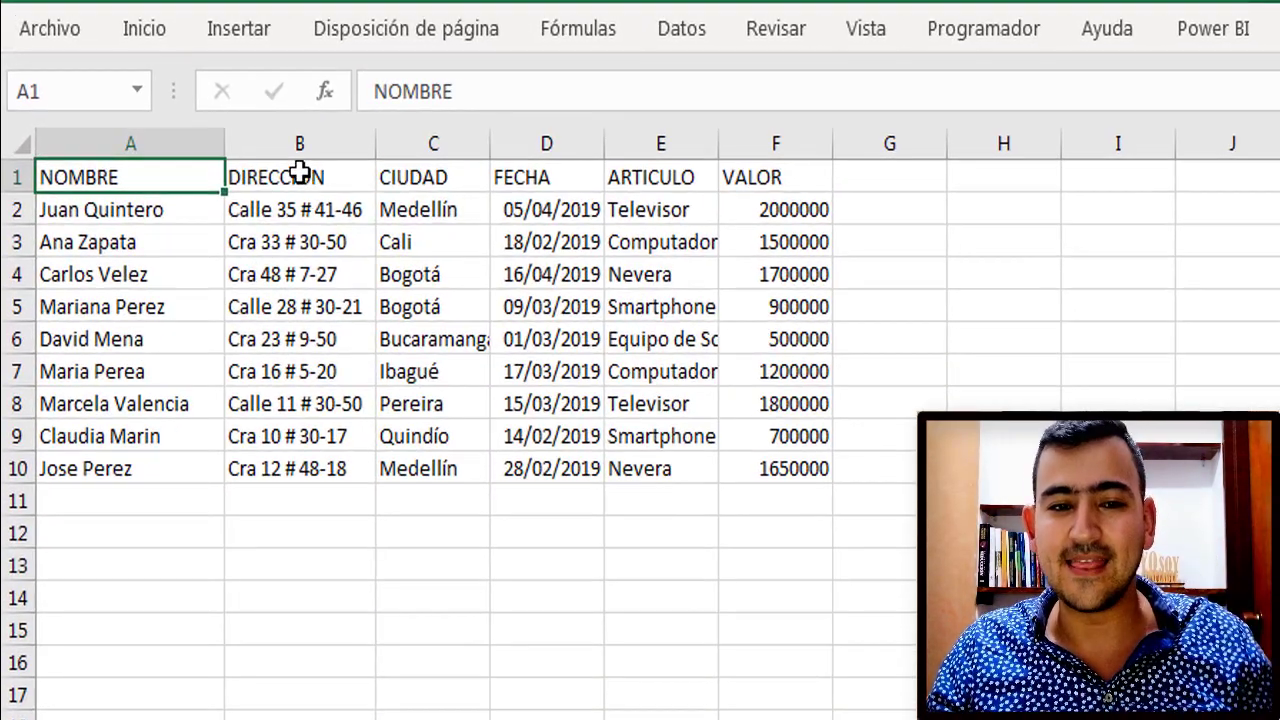
left_click(300, 172)
left_click(425, 168)
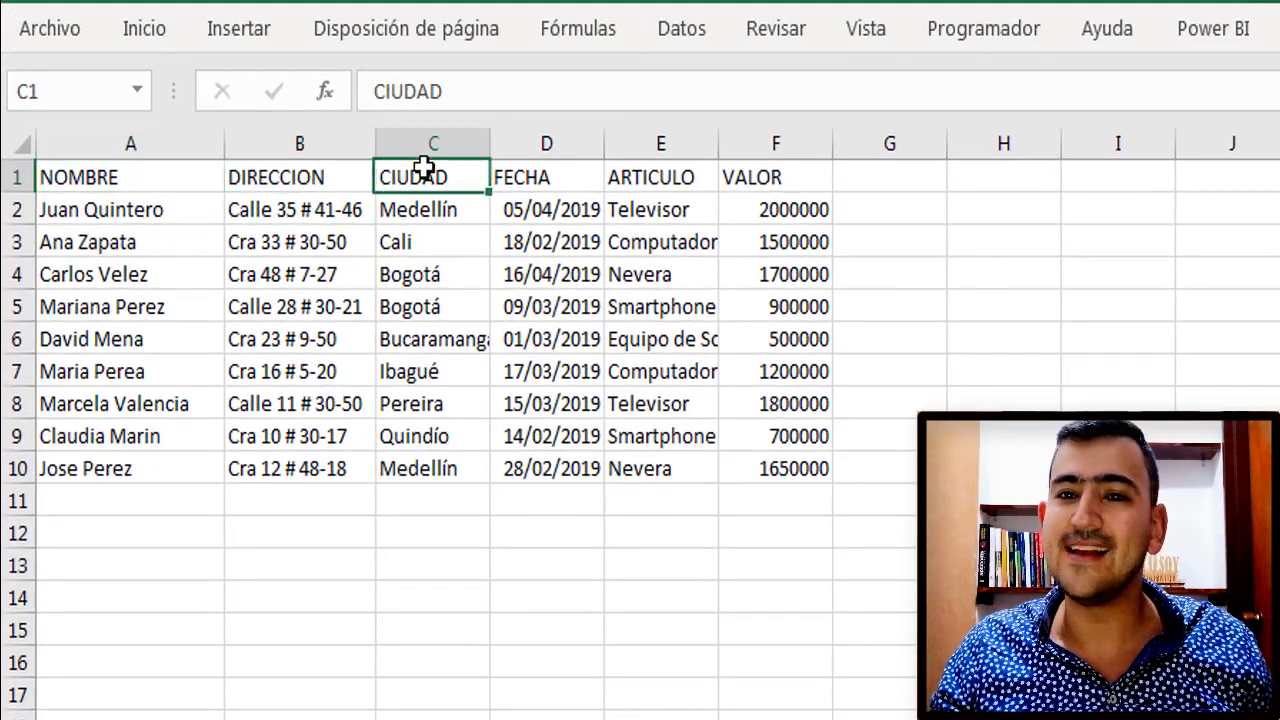
left_click(586, 176)
left_click(645, 183)
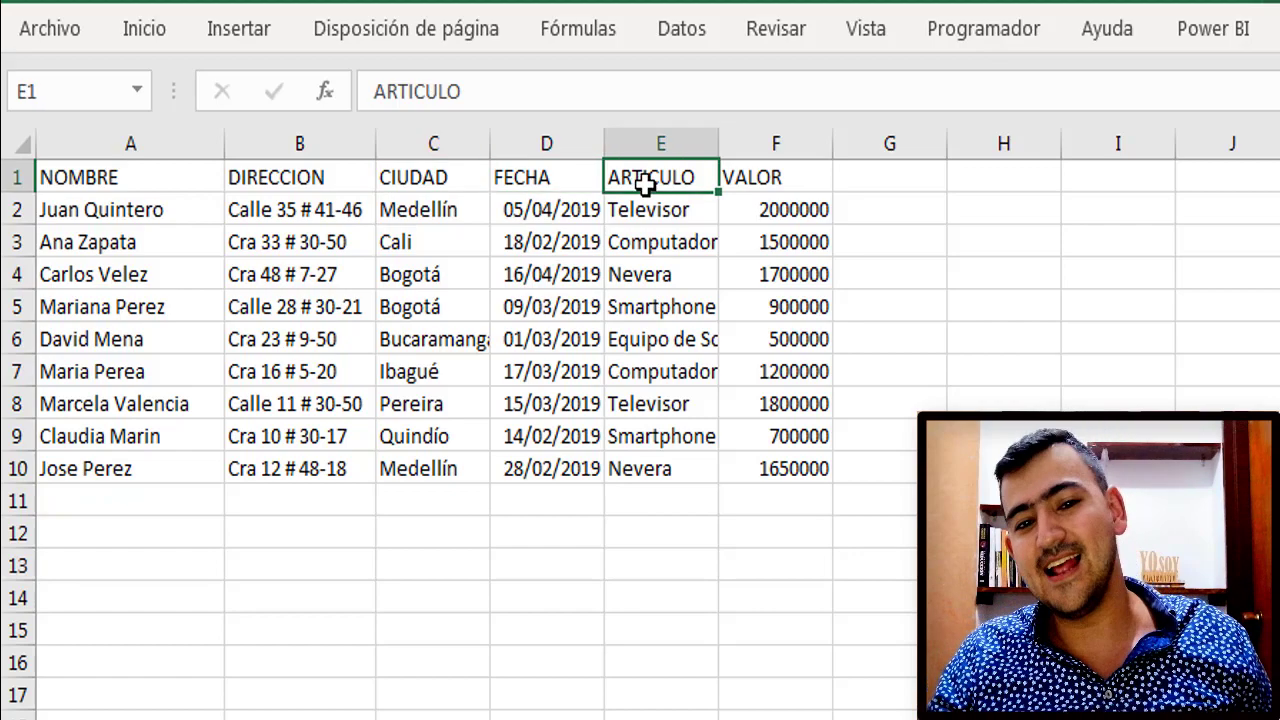
left_click(779, 176)
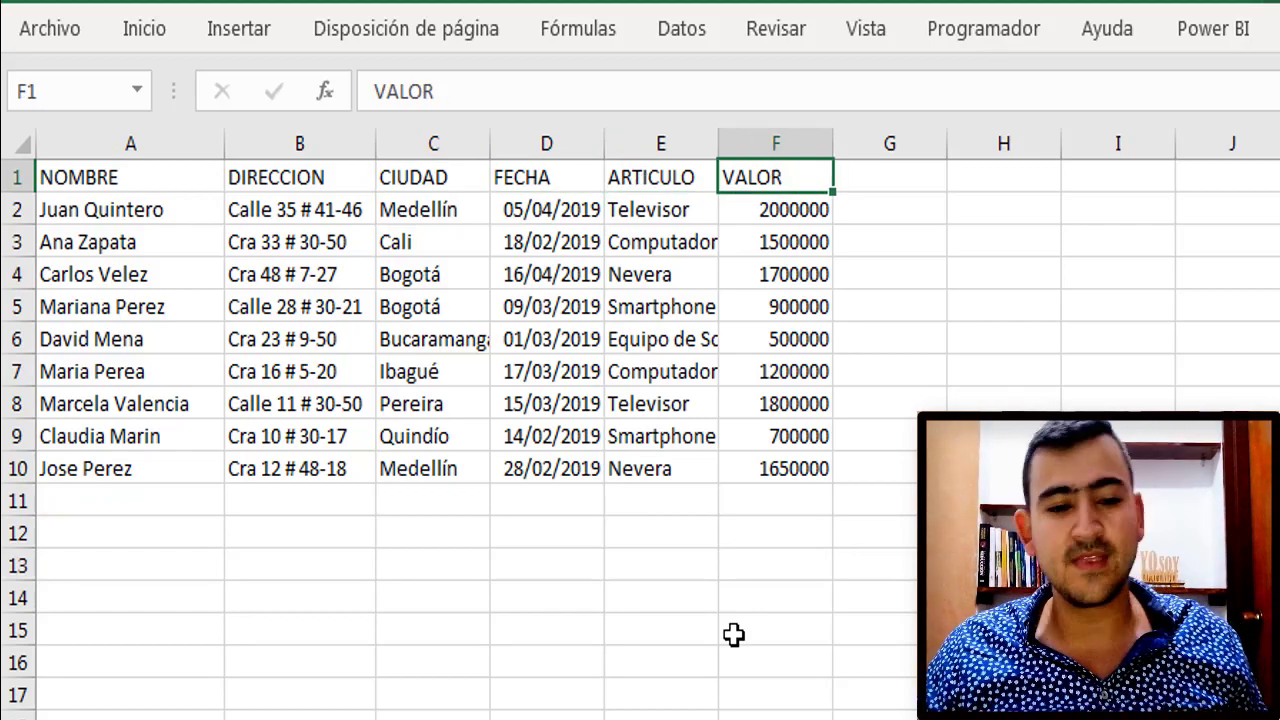
left_click(660, 704)
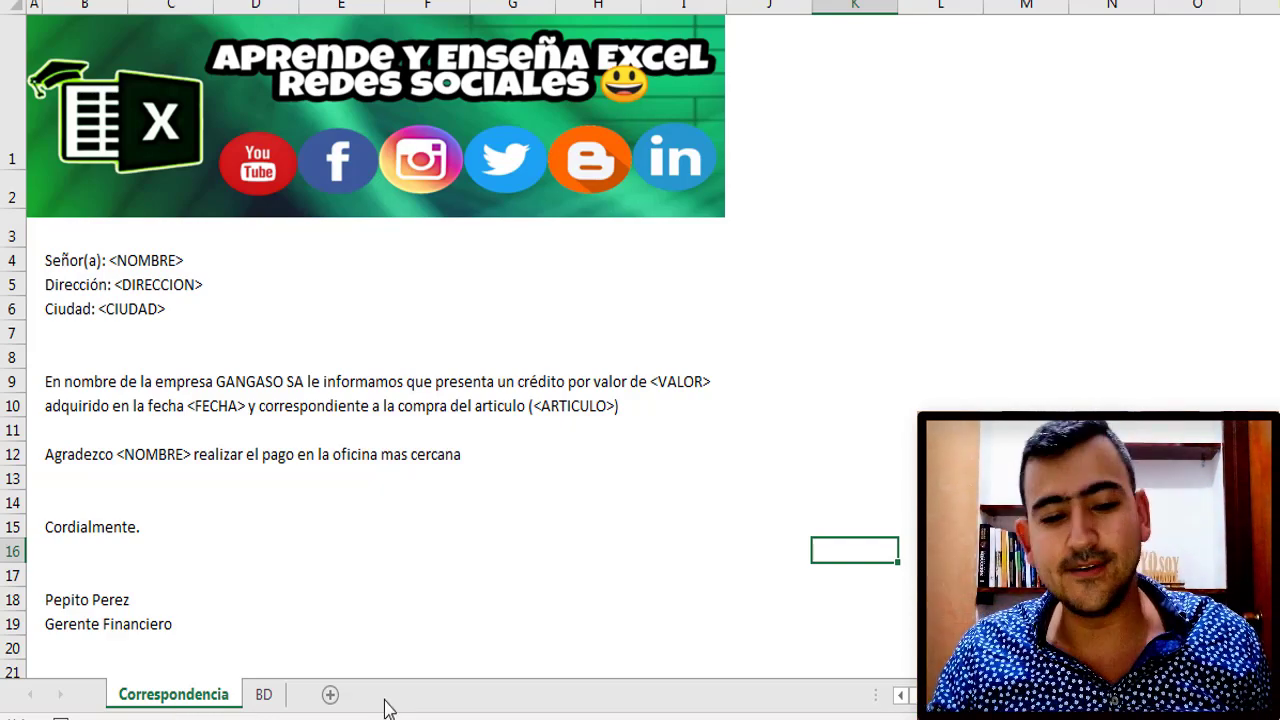
Step: Return to the Correspondencia sheet and begin naming the new macro Correspondencia
left_click(263, 695)
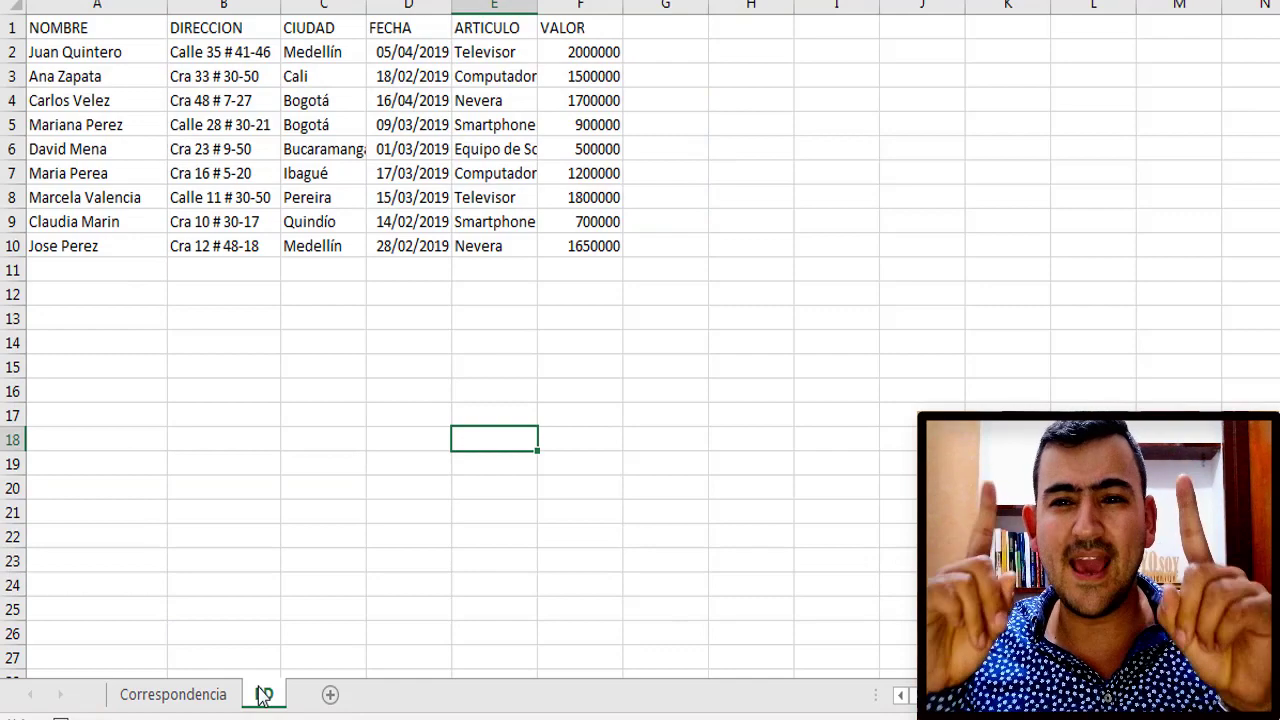
key("ctrl+Page_Up")
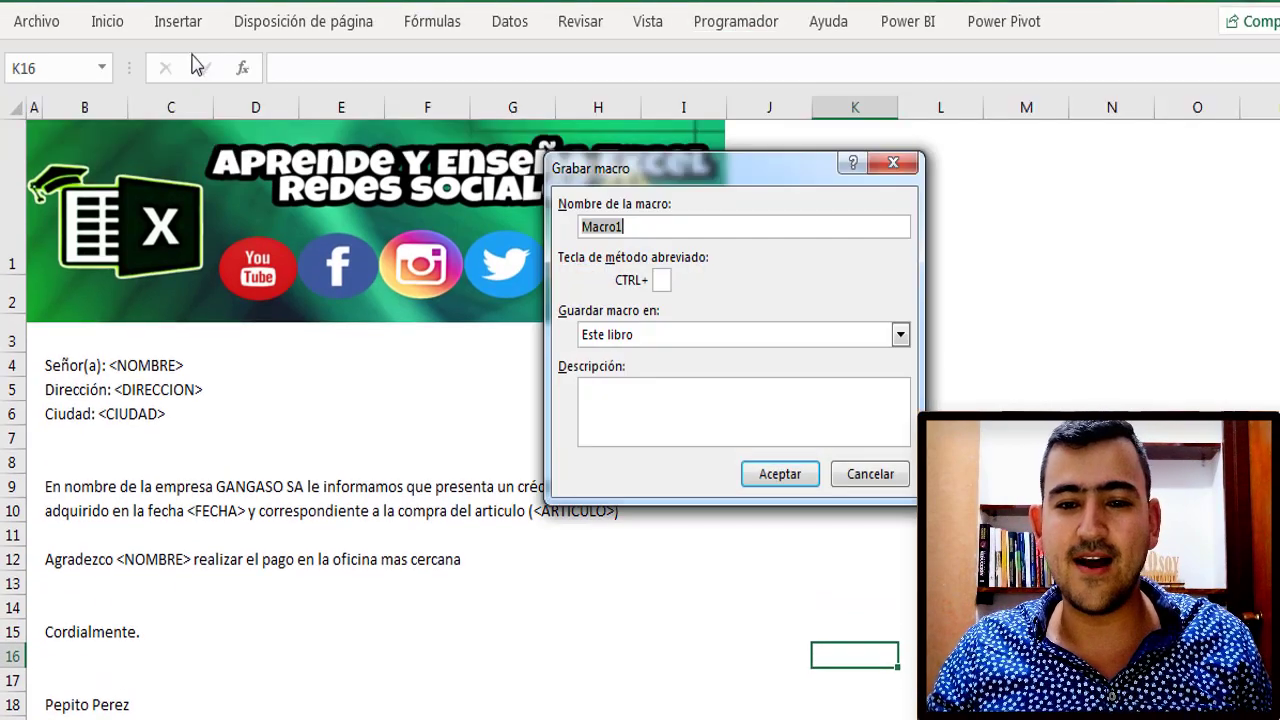
type("Corr")
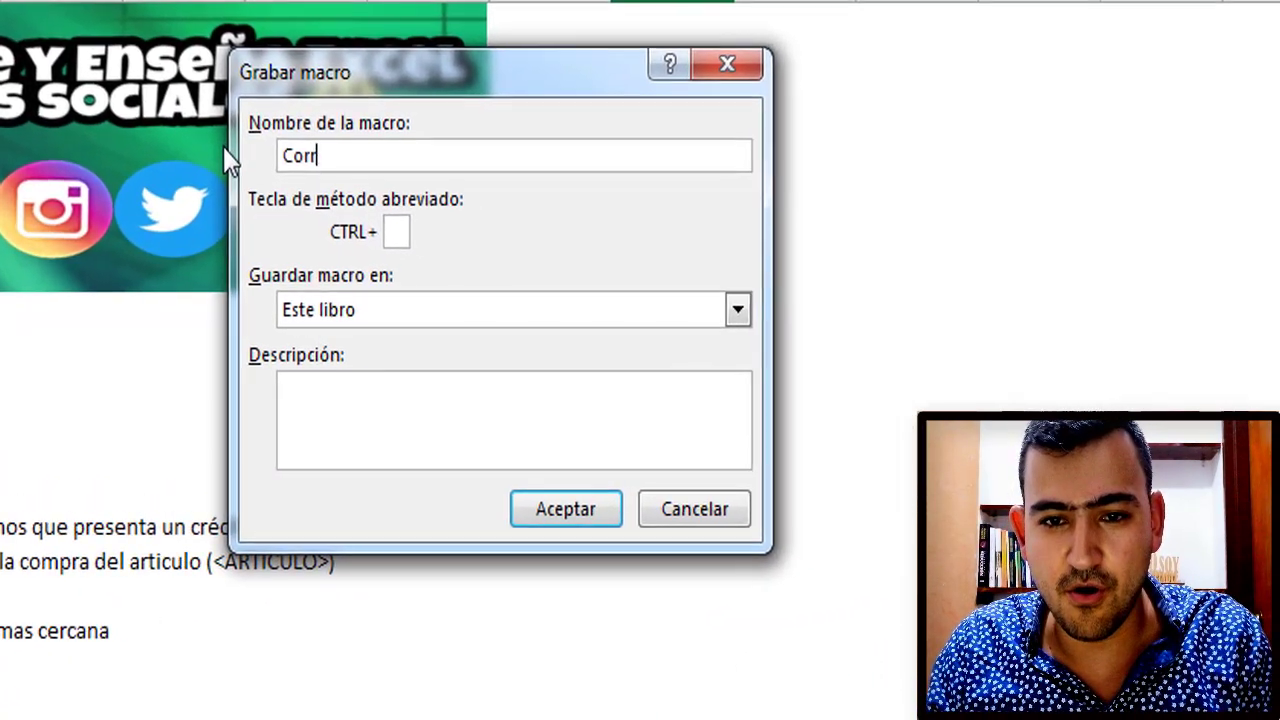
type("espondencia")
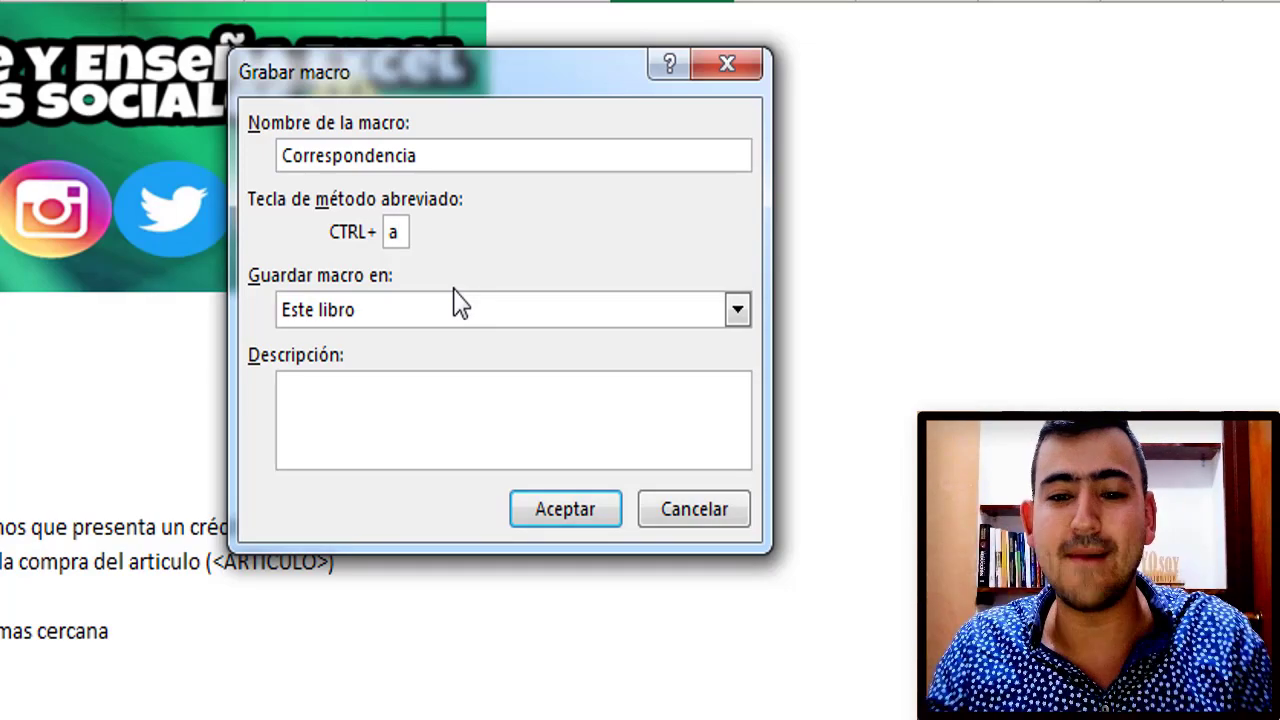
Step: Start recording the Correspondencia macro, then stop the recording immediately, leaving it empty
left_click(560, 512)
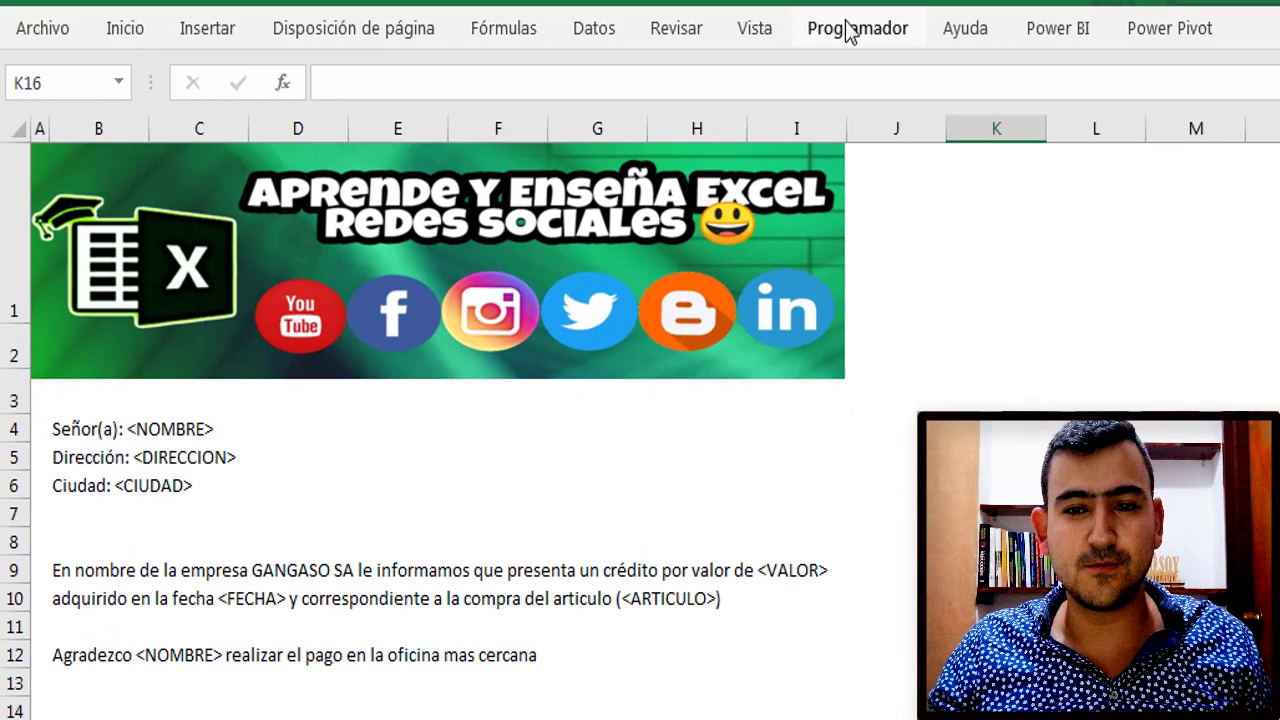
left_click(848, 30)
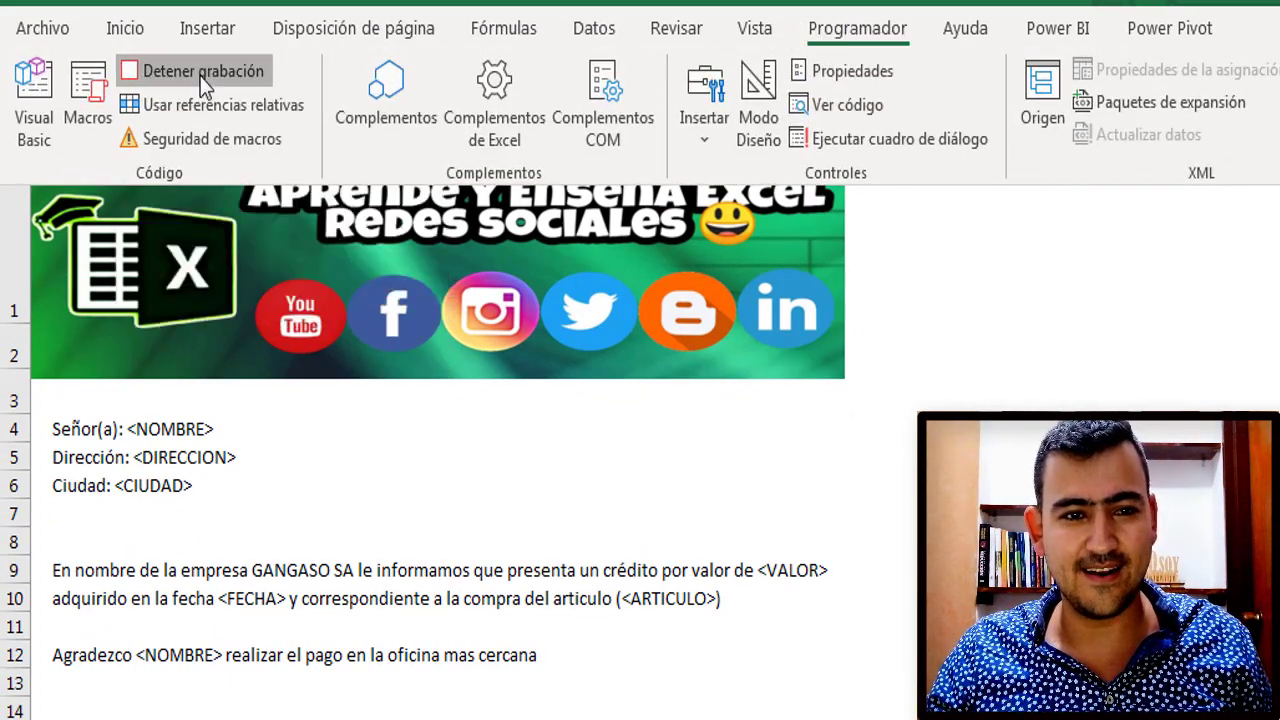
left_click(200, 76)
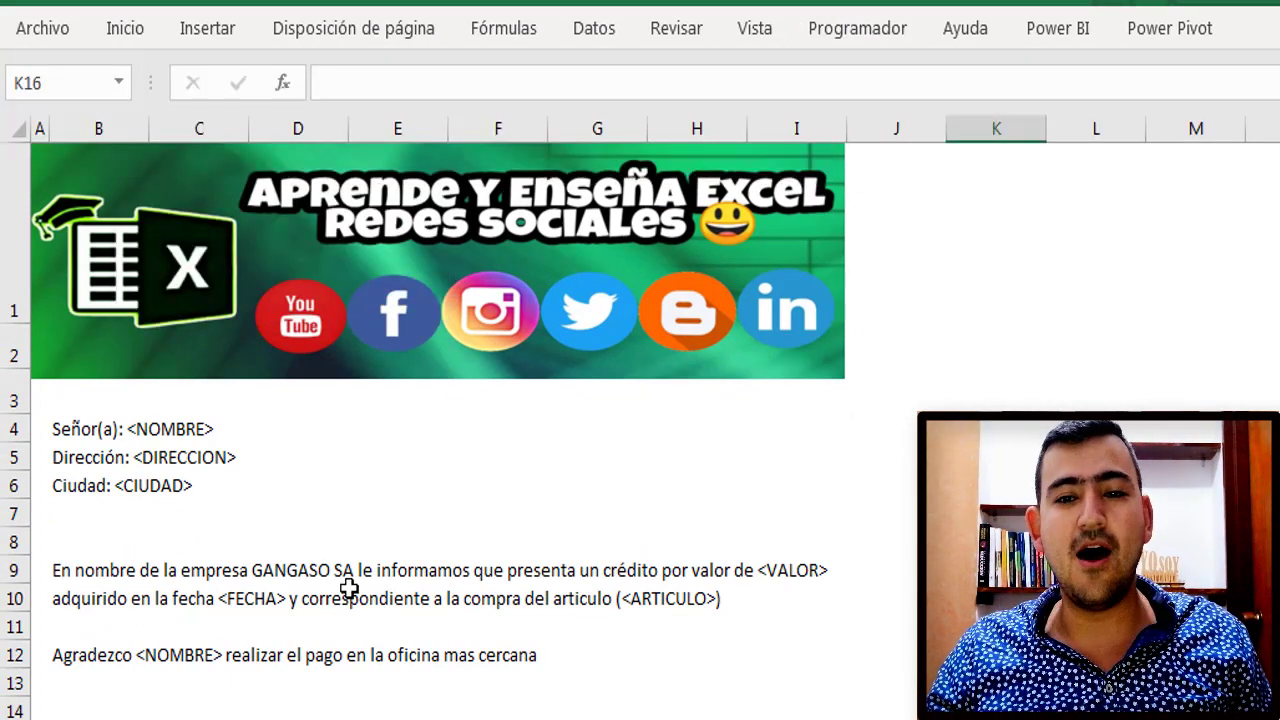
left_click(348, 590)
Step: Open the Correspondencia macro's code in the VBA editor from the Macros list
left_click(864, 34)
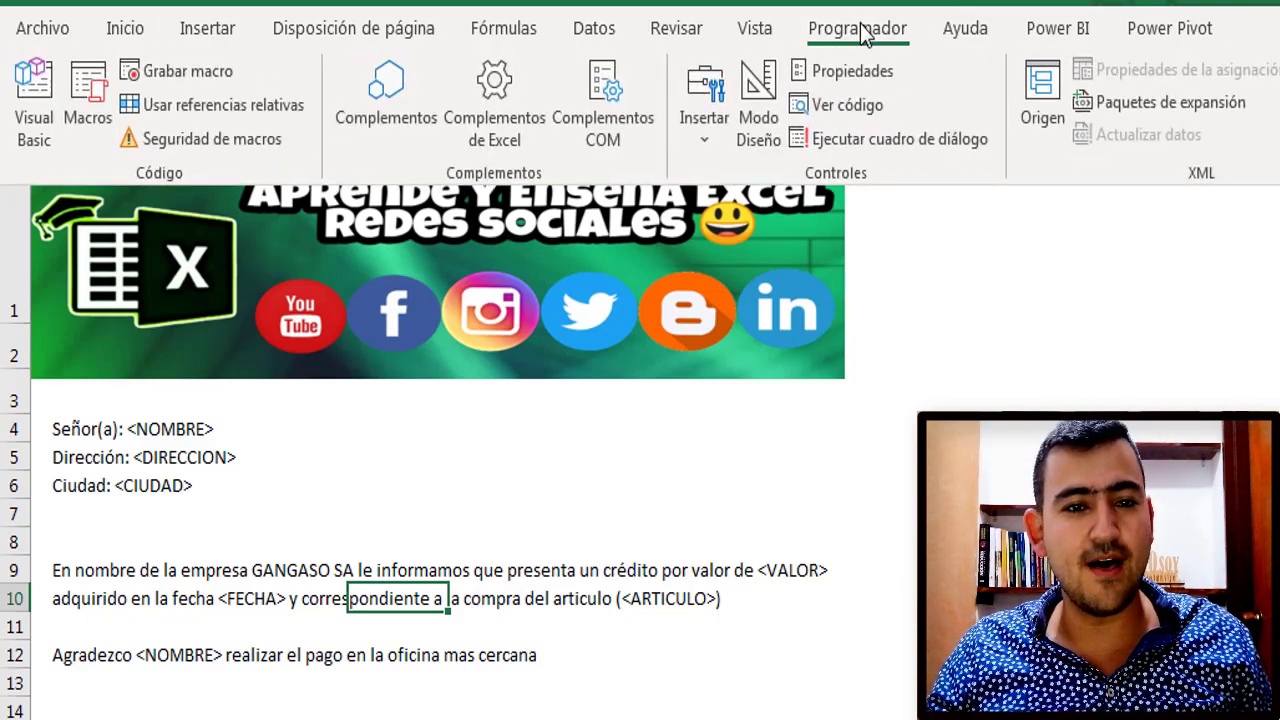
left_click(86, 96)
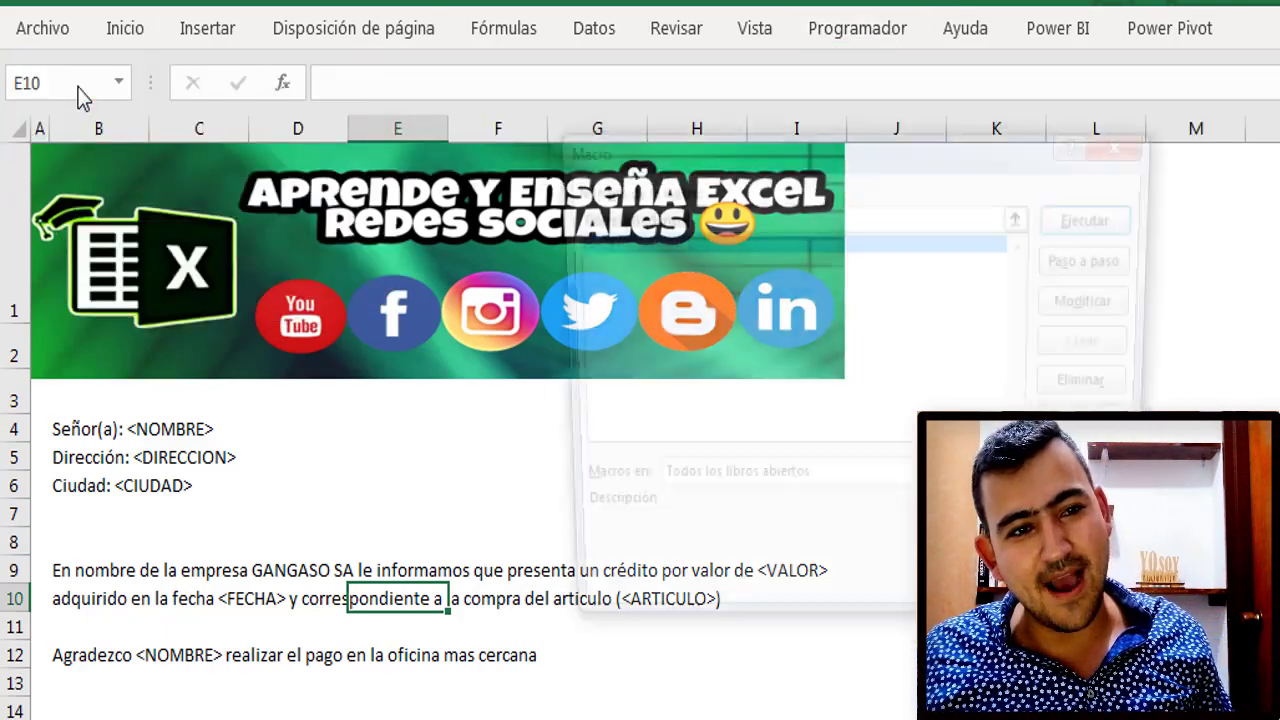
left_click(1077, 298)
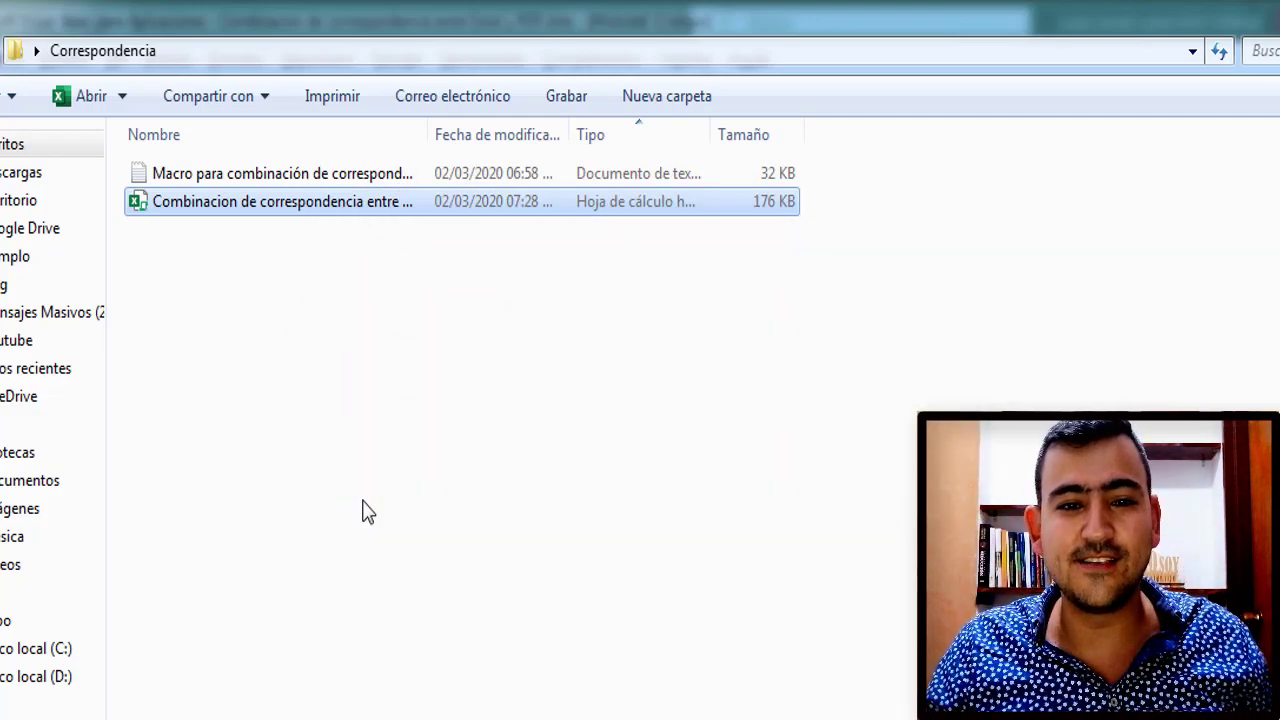
Step: Open the macro .txt file in Notepad, copy all its code, and go back to the Correspondencia Sub
left_click(363, 511)
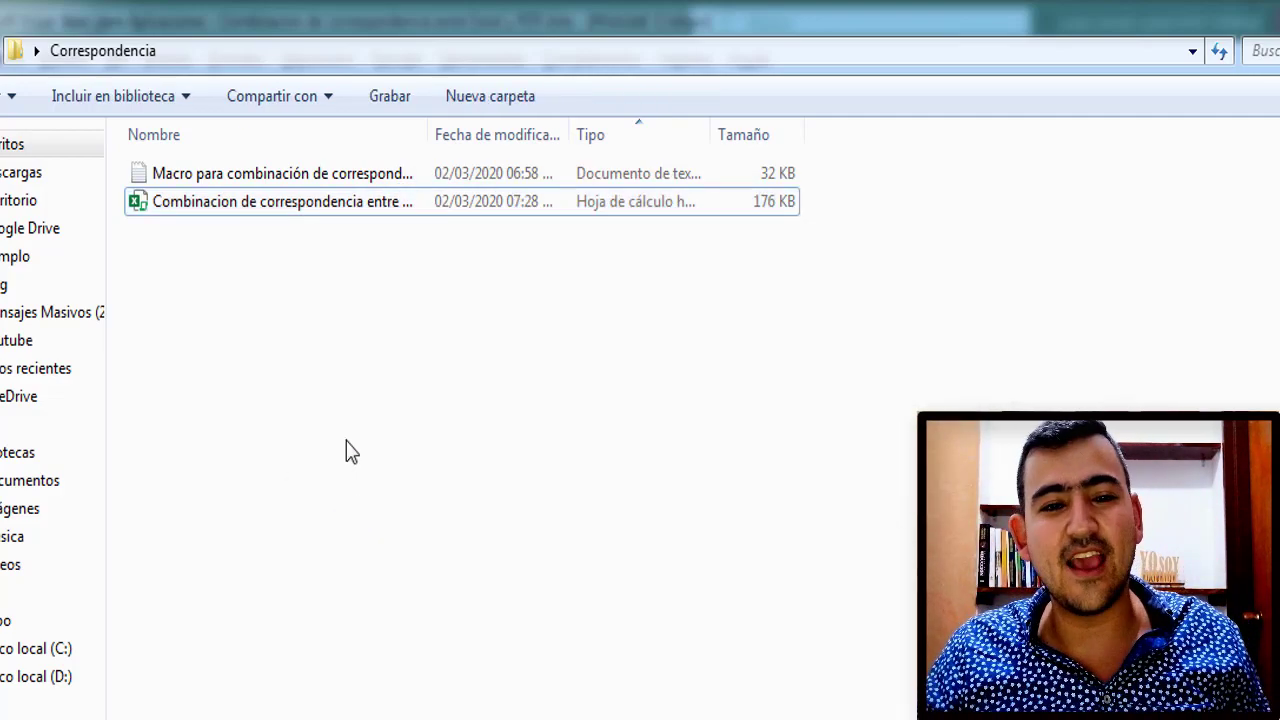
left_click(283, 184)
double_click(283, 180)
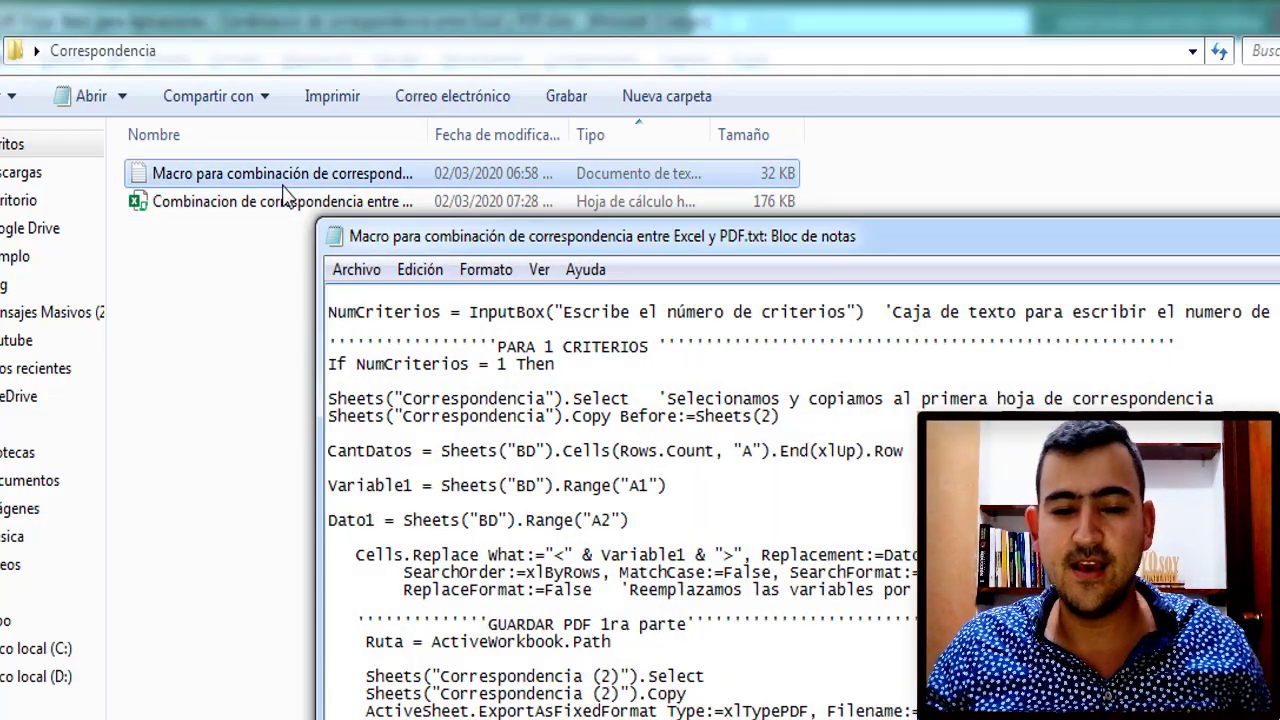
key("ctrl+a")
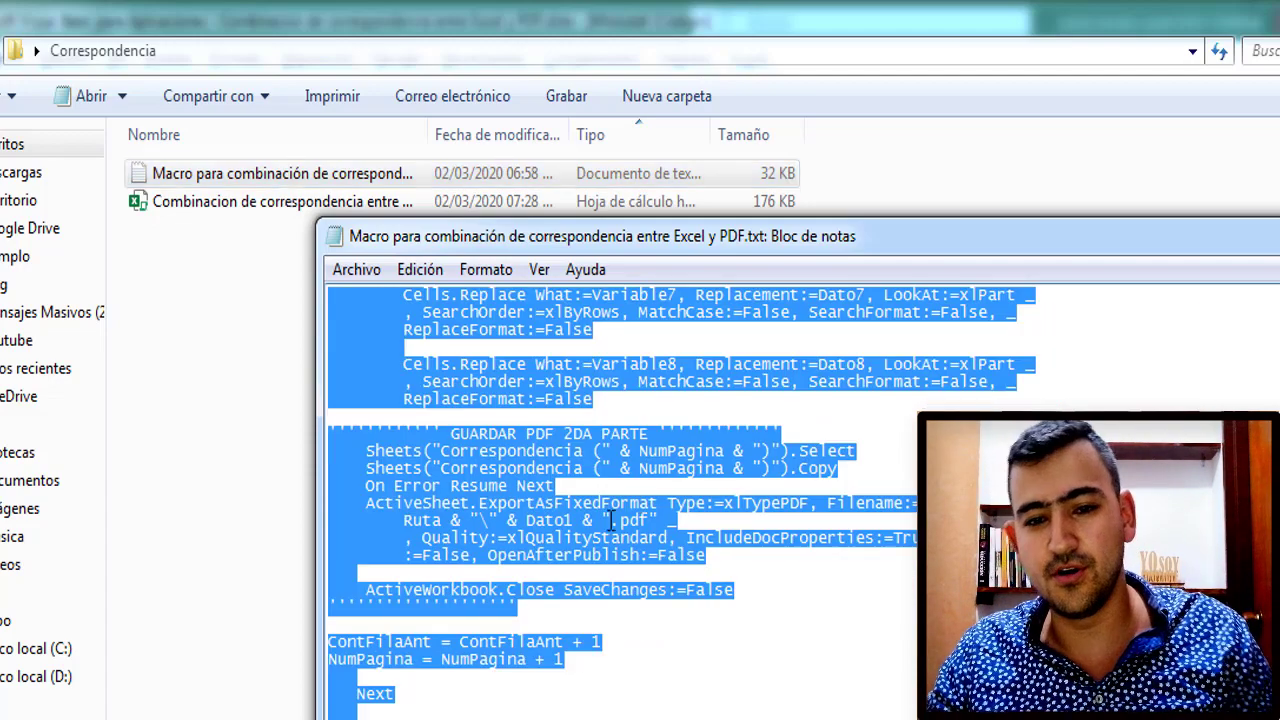
right_click(441, 474)
left_click(503, 561)
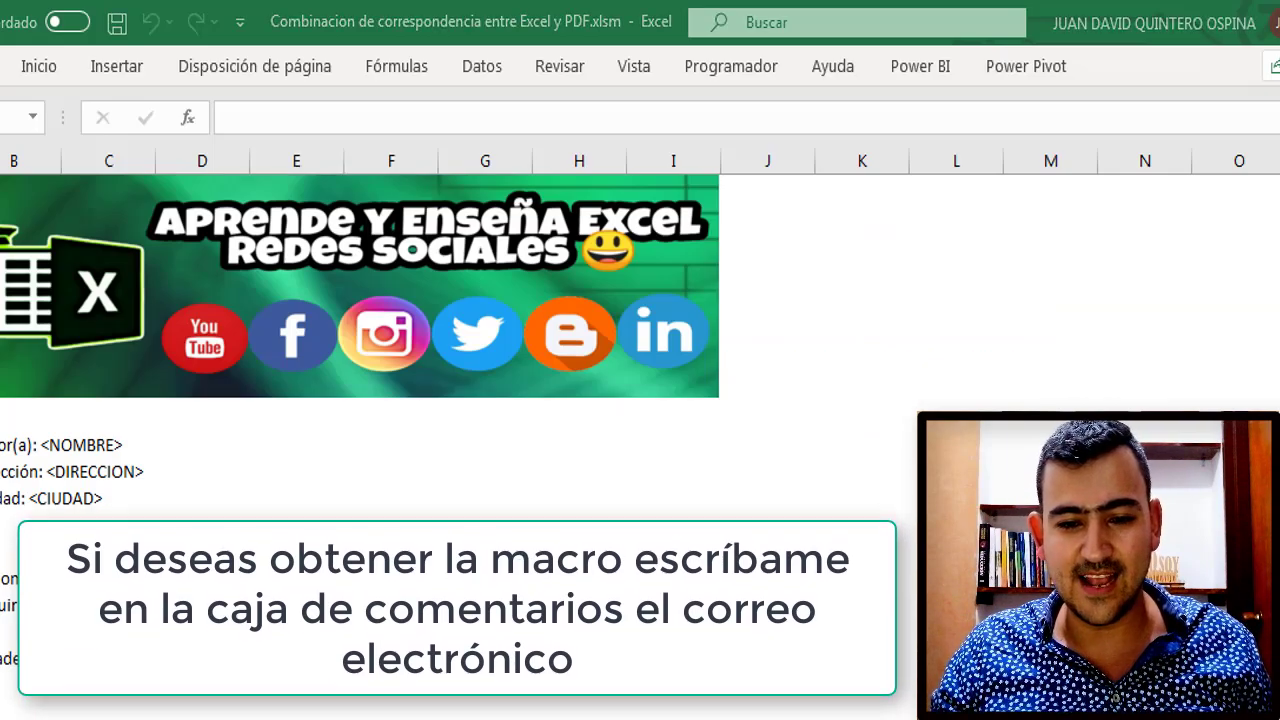
key("alt+F11")
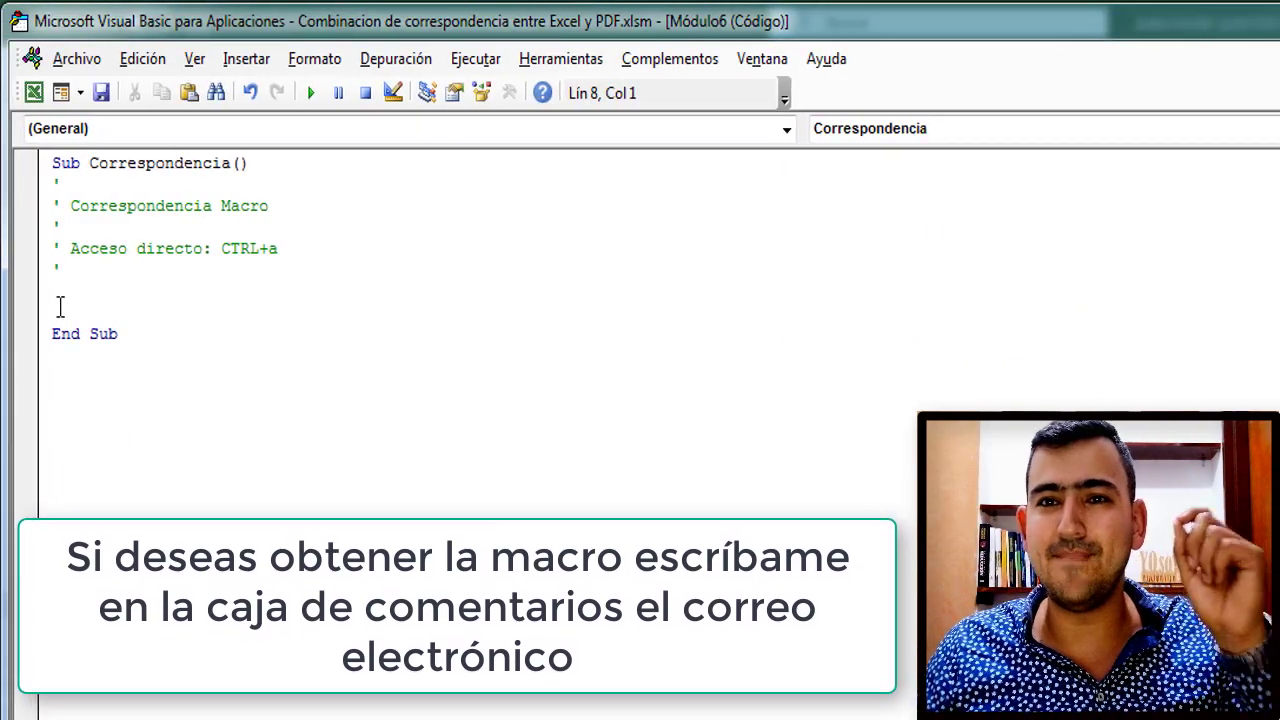
Step: Paste the macro code into the empty Sub Correspondencia and scroll up to its NumCriterios InputBox
right_click(59, 307)
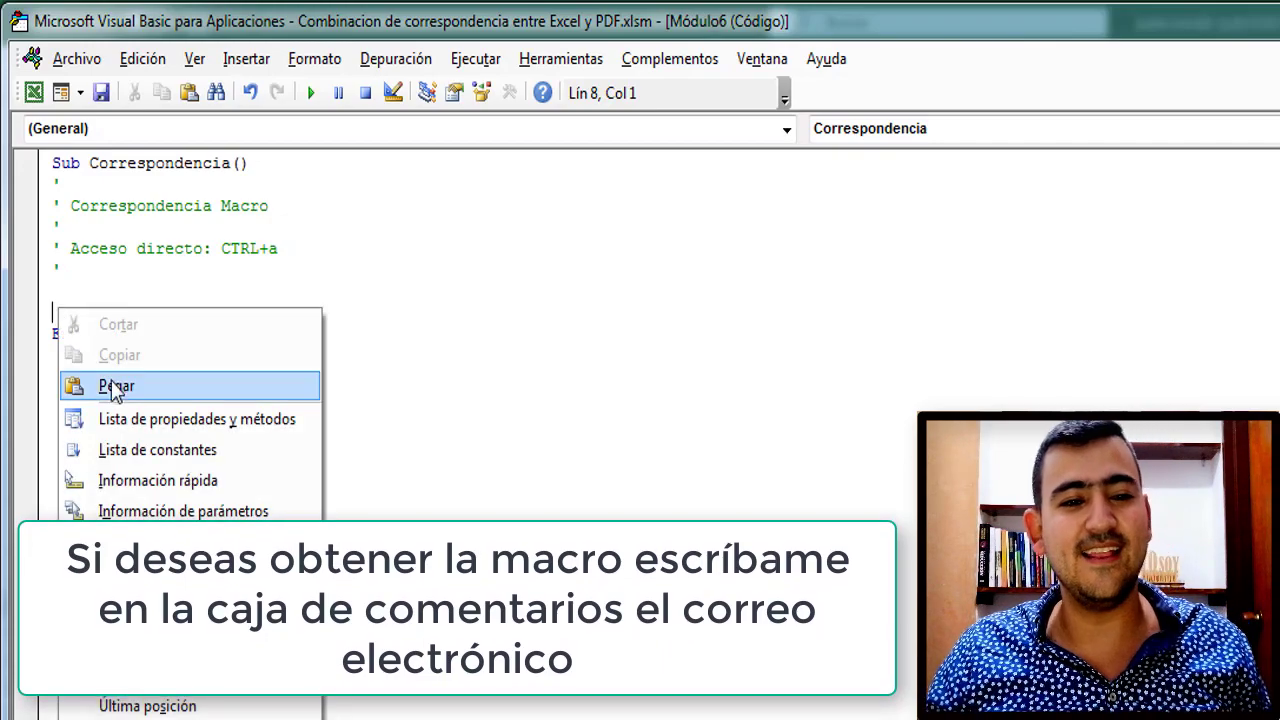
left_click(115, 386)
scroll(281, 461, "up", 3)
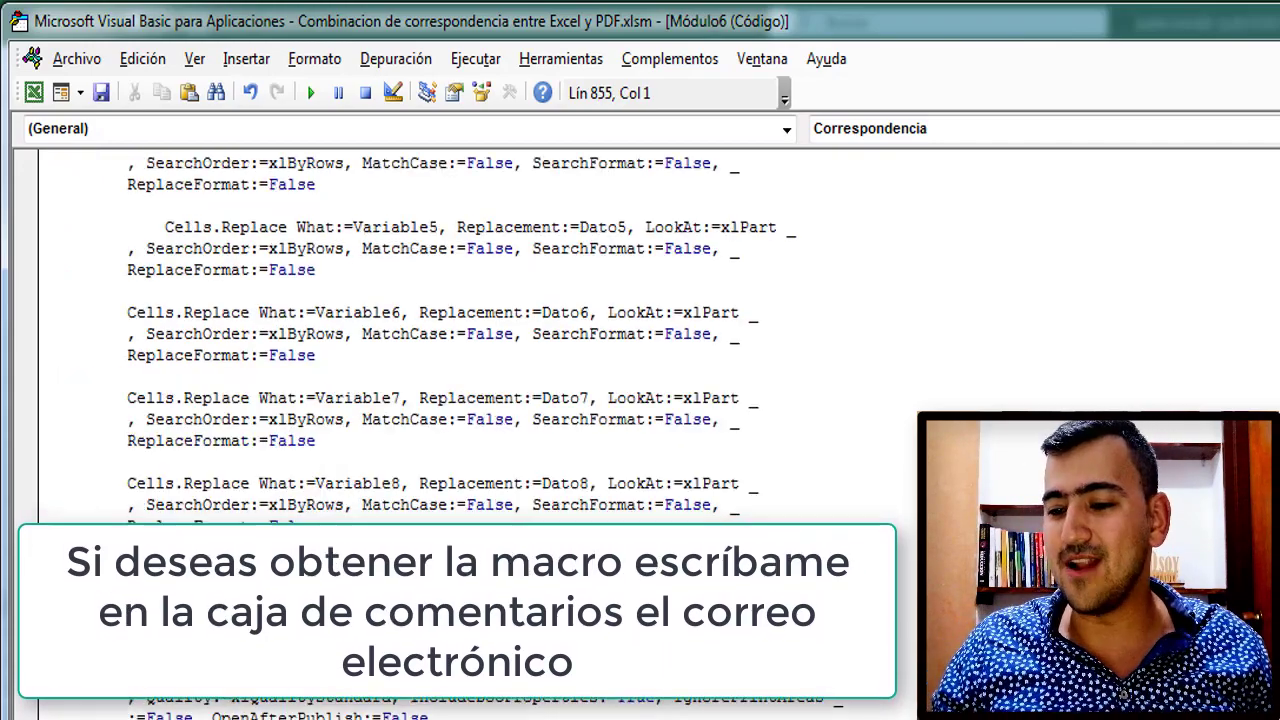
scroll(400, 330, "up", 15)
scroll(400, 330, "up", 15)
scroll(400, 330, "up", 15)
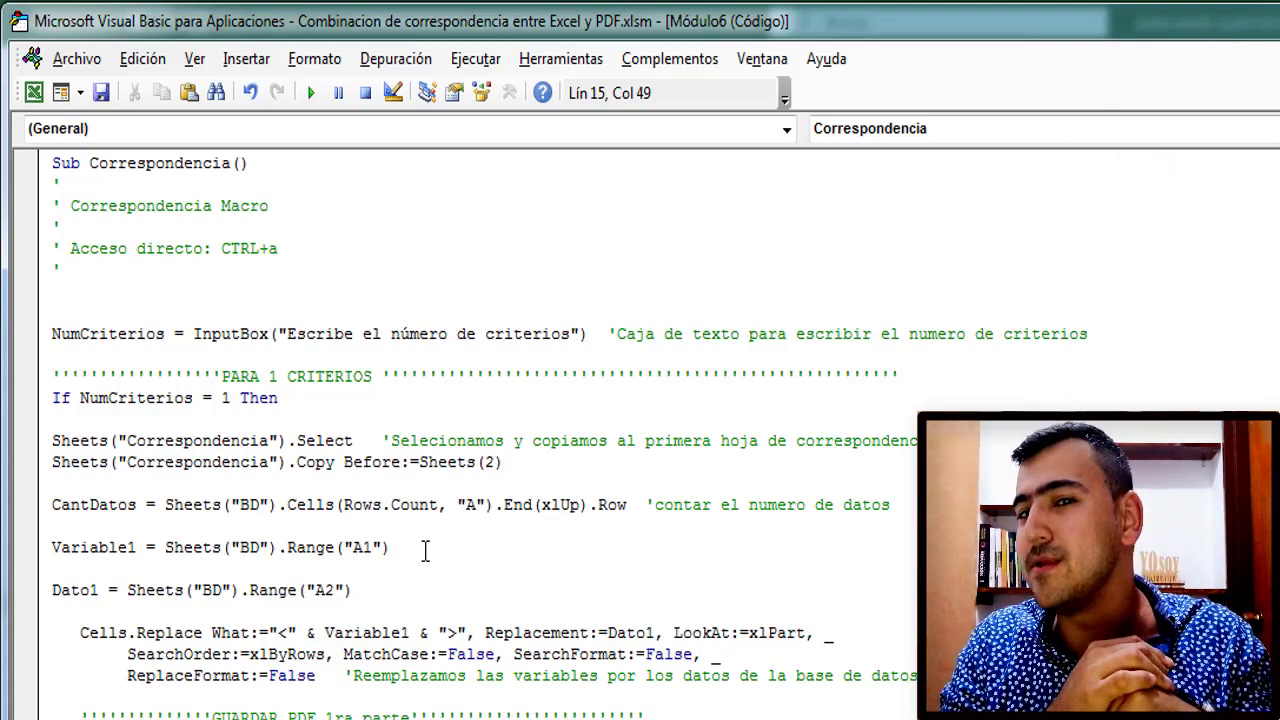
scroll(425, 550, "down", 5)
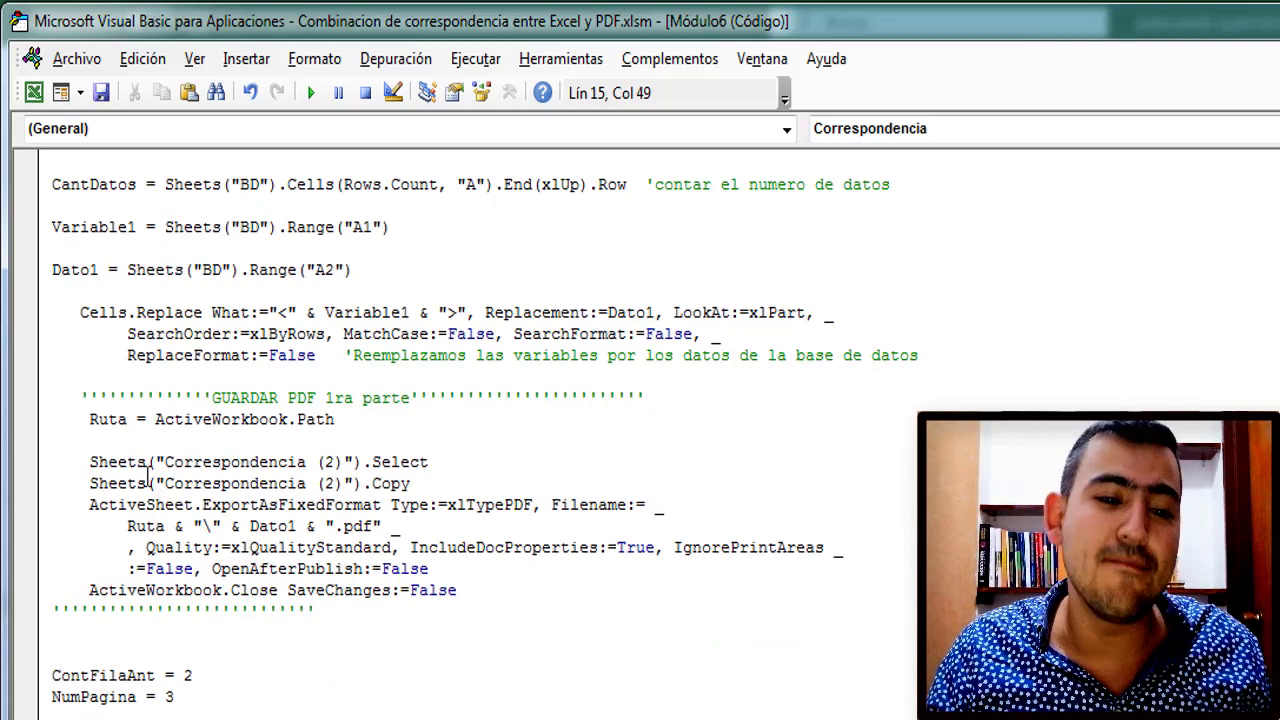
left_click_drag(84, 419, 450, 580)
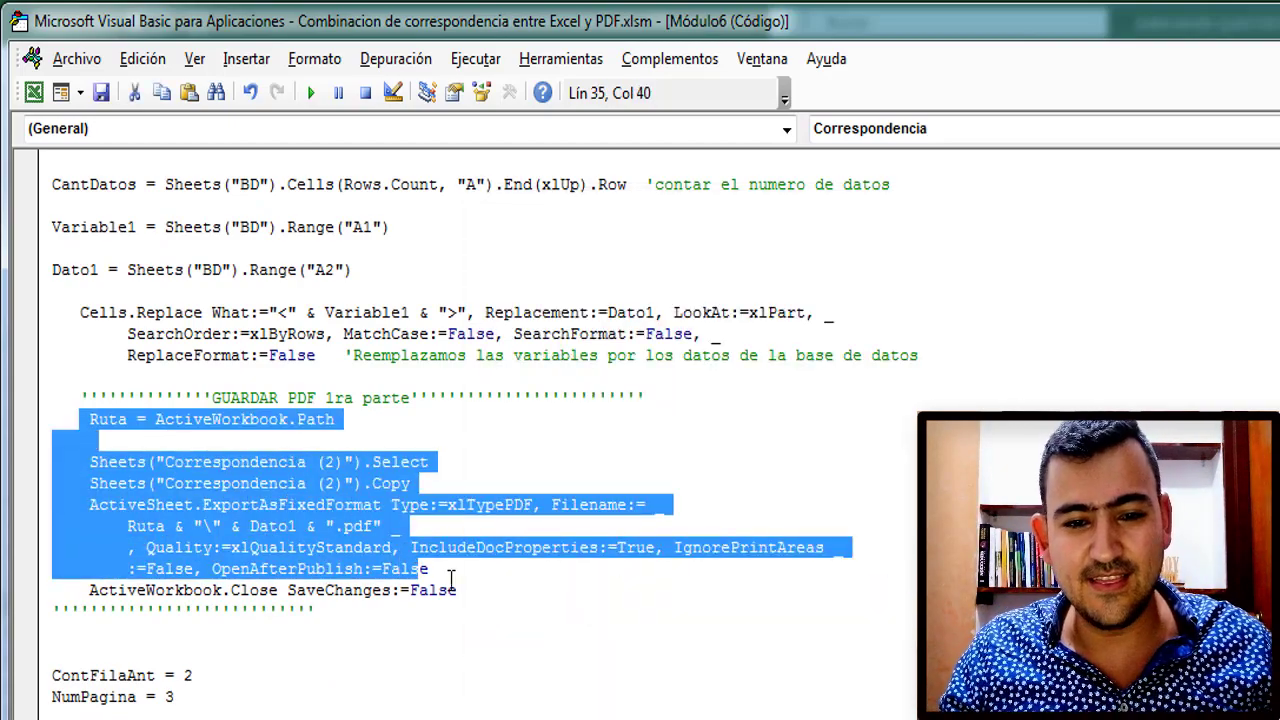
left_click(453, 588)
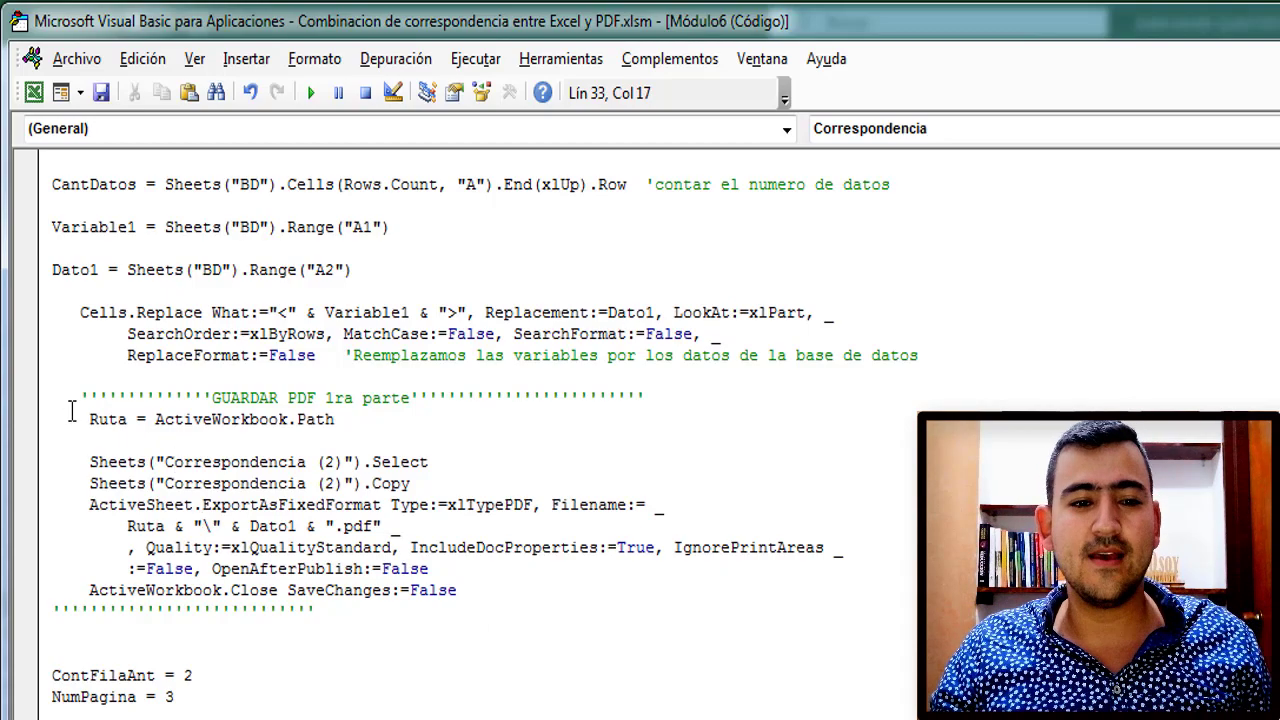
left_click_drag(148, 419, 403, 437)
left_click(246, 438)
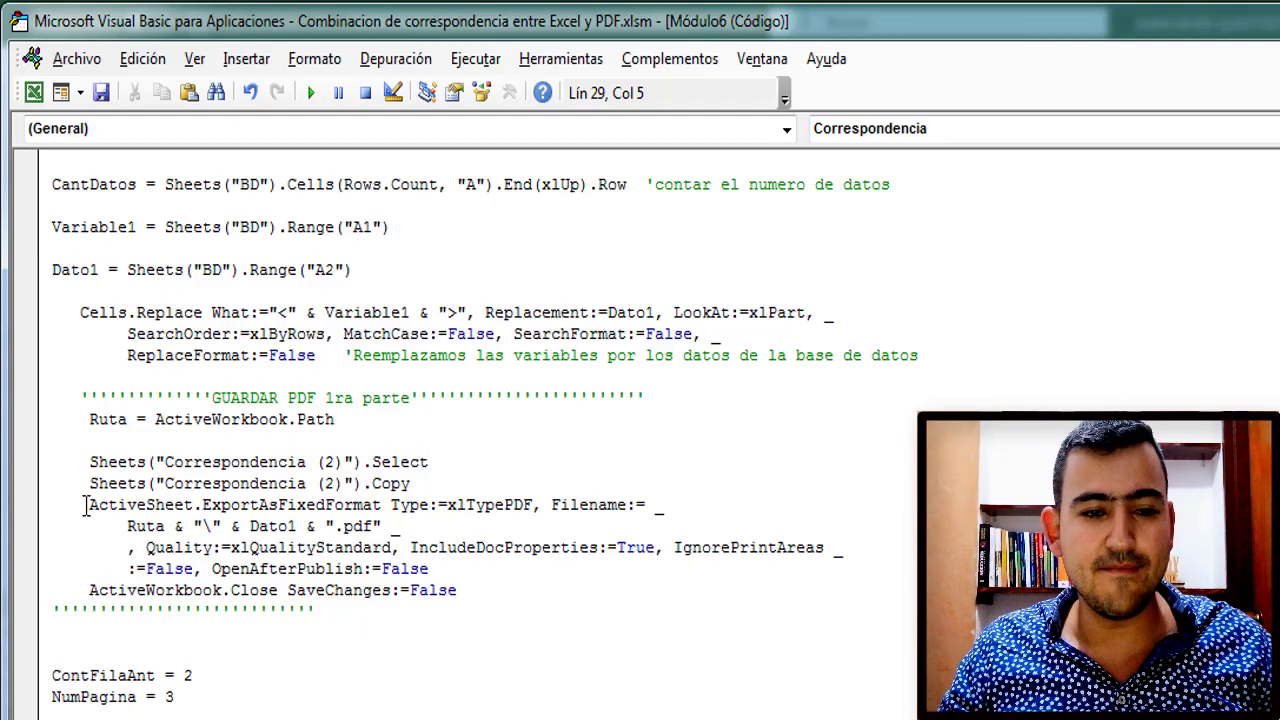
left_click_drag(141, 509, 576, 521)
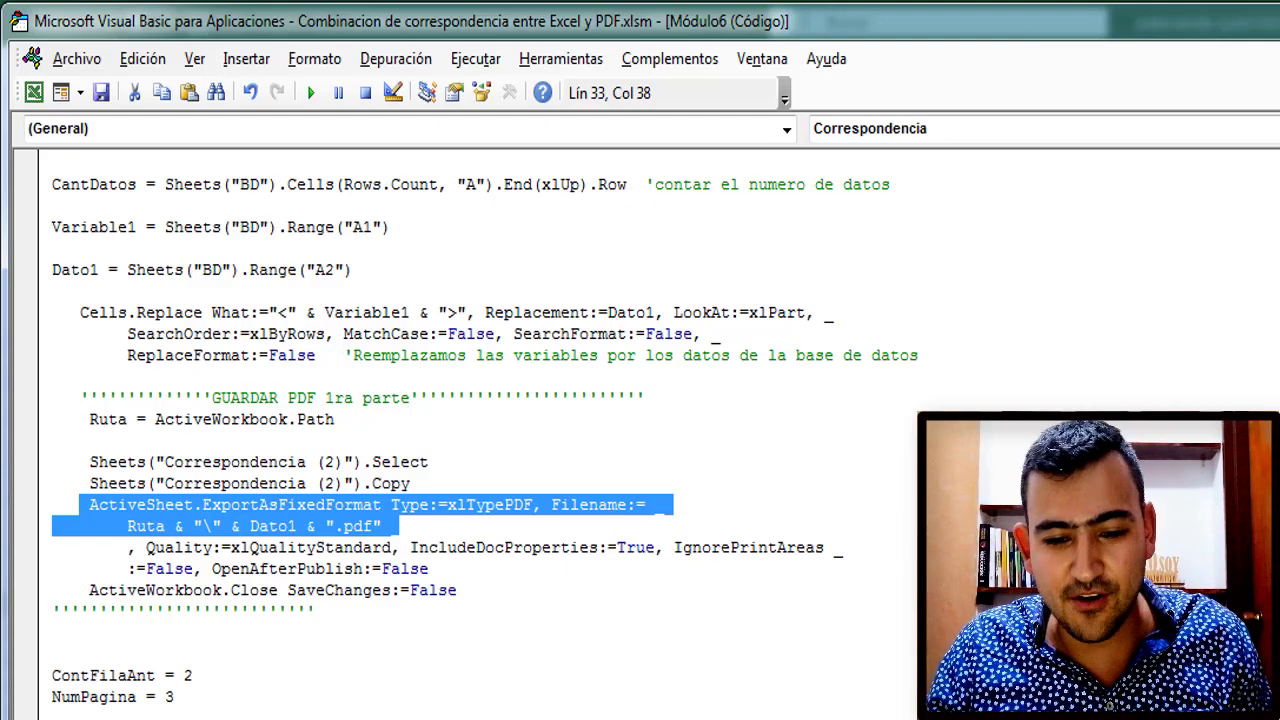
left_click(383, 526)
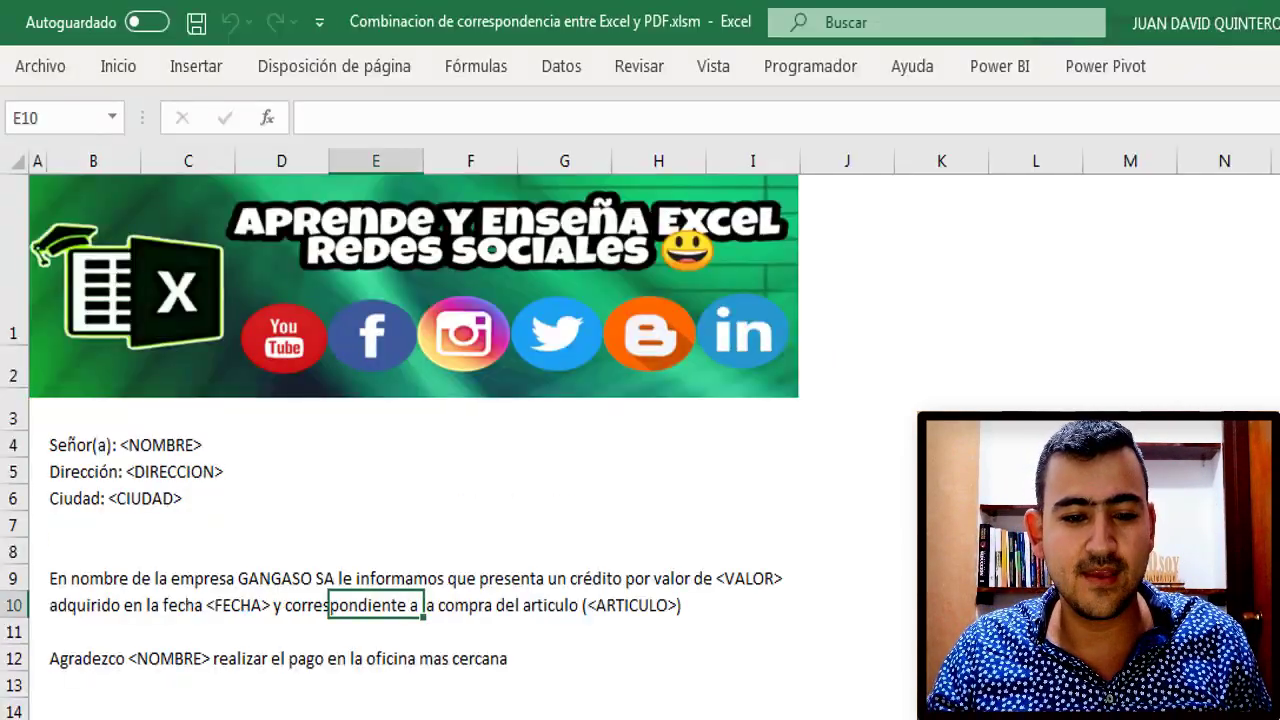
Step: Step through the names in the BD sheet's NOMBRE column, then return to the VBA editor
left_click(100, 163)
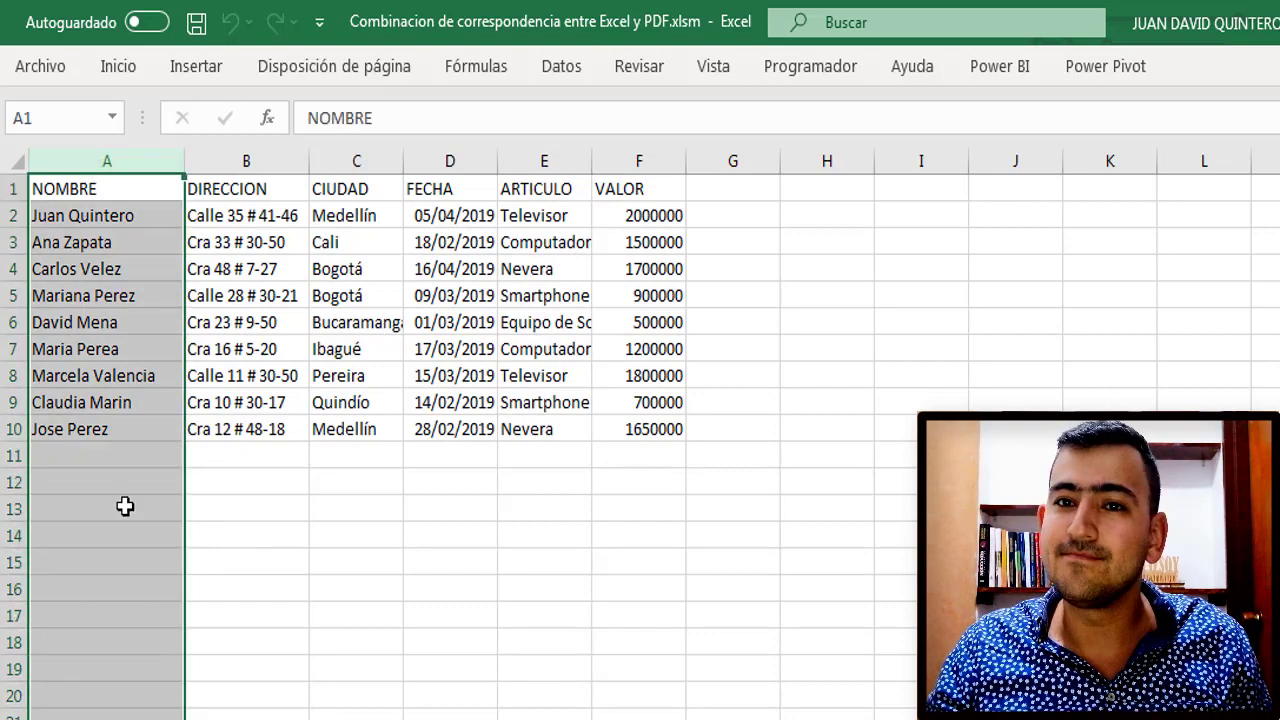
left_click(149, 595)
left_click(109, 214)
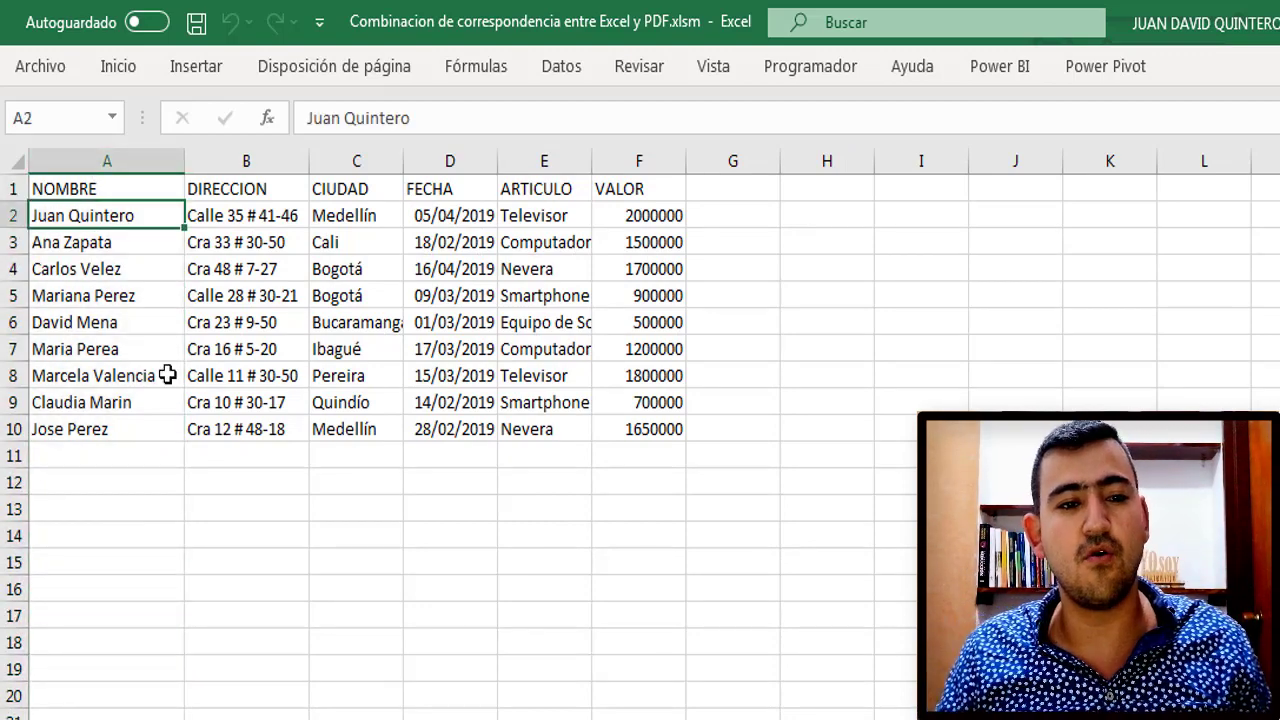
key("Down")
key("Down")
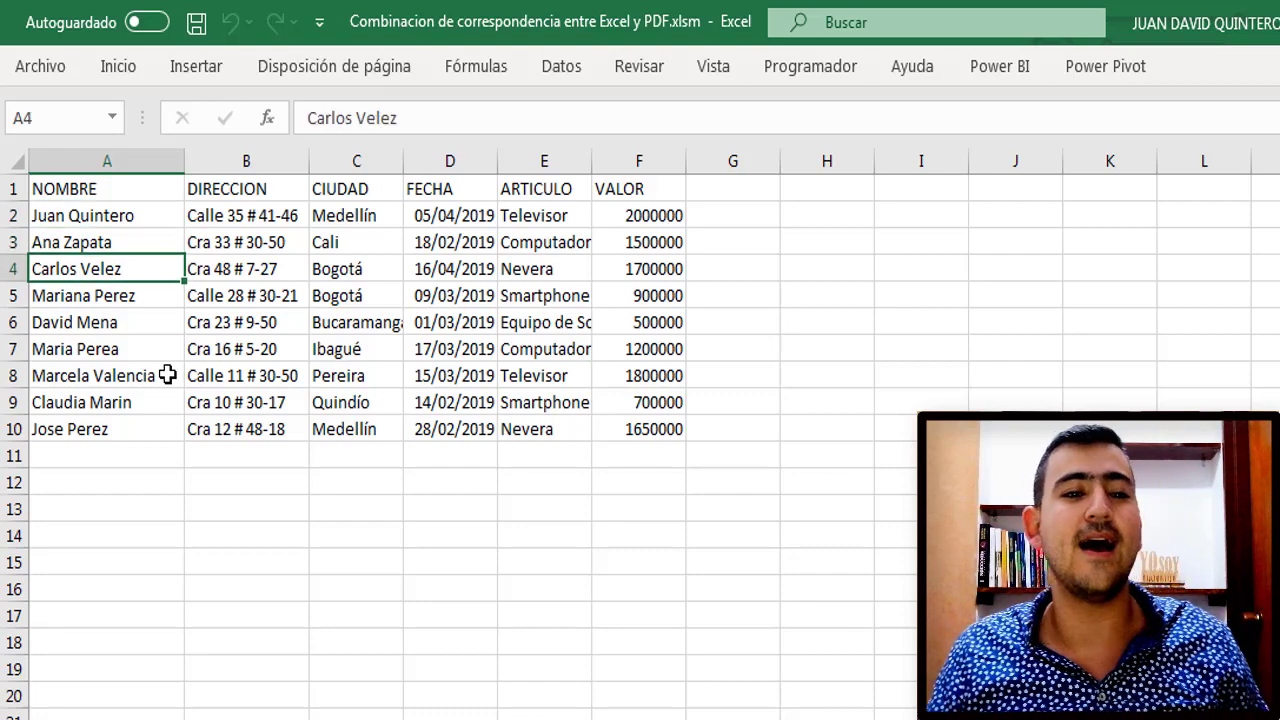
key("Down")
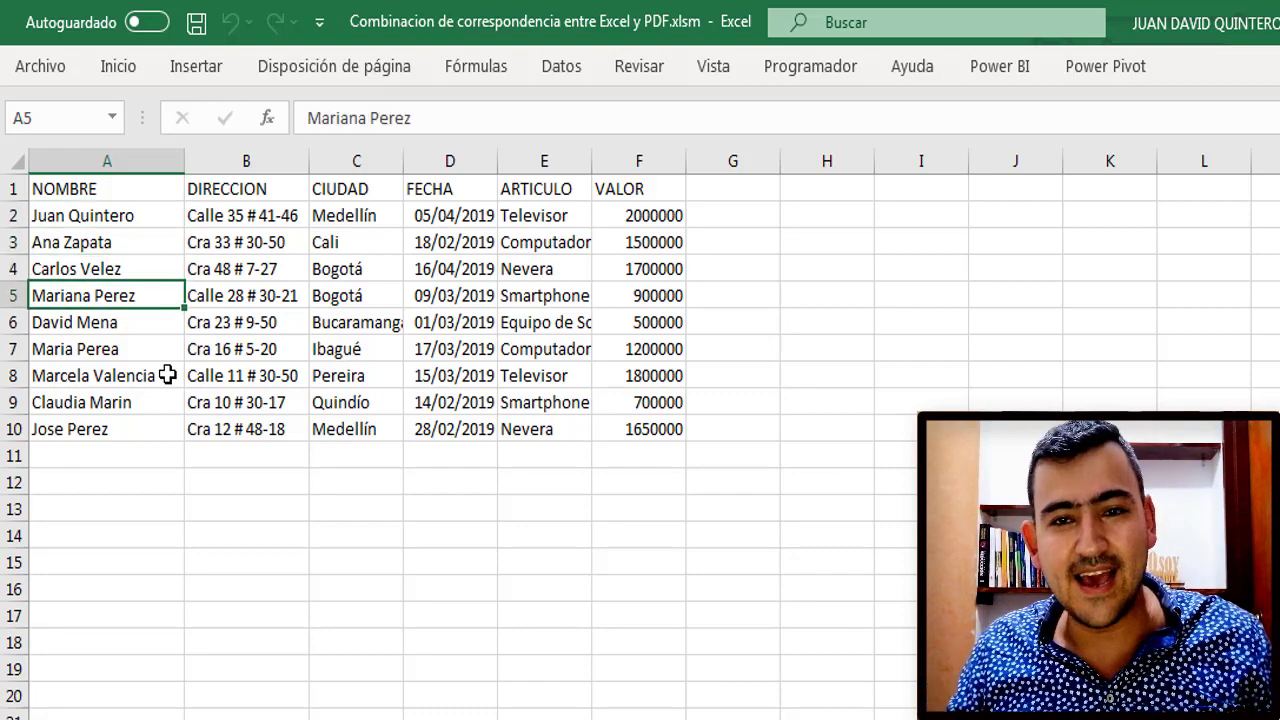
key("Down")
key("Down")
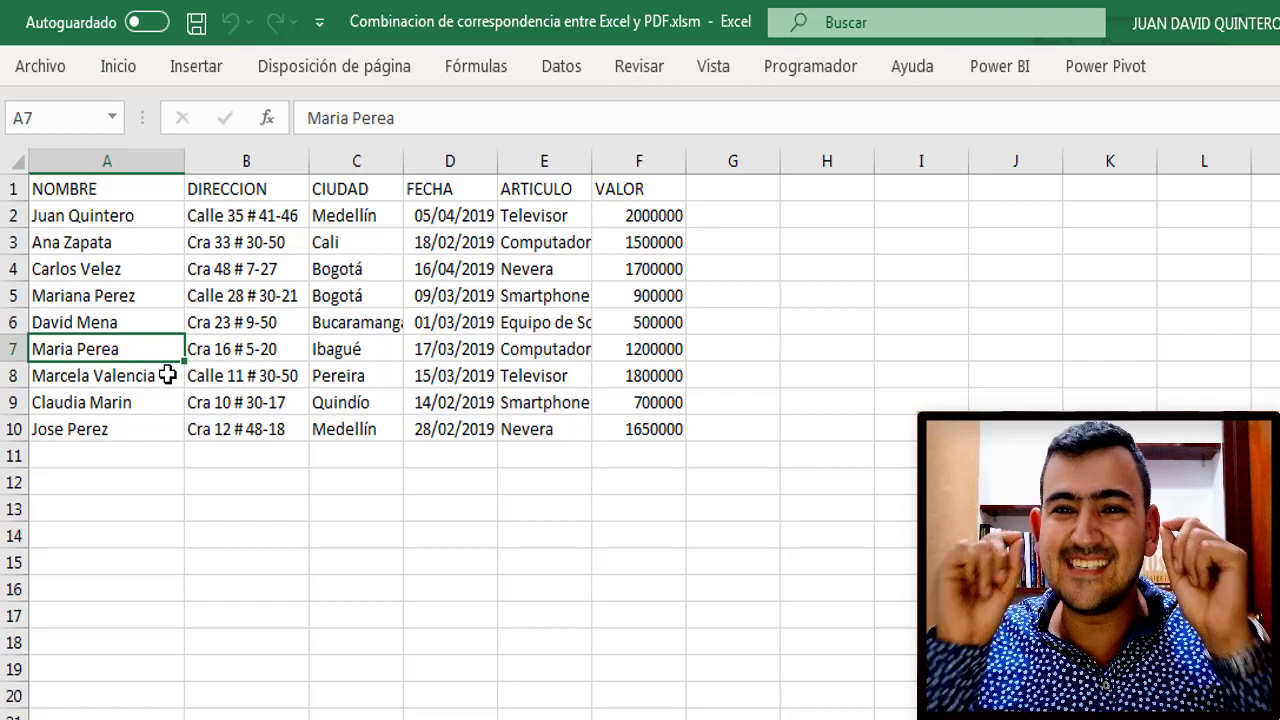
left_click(120, 163)
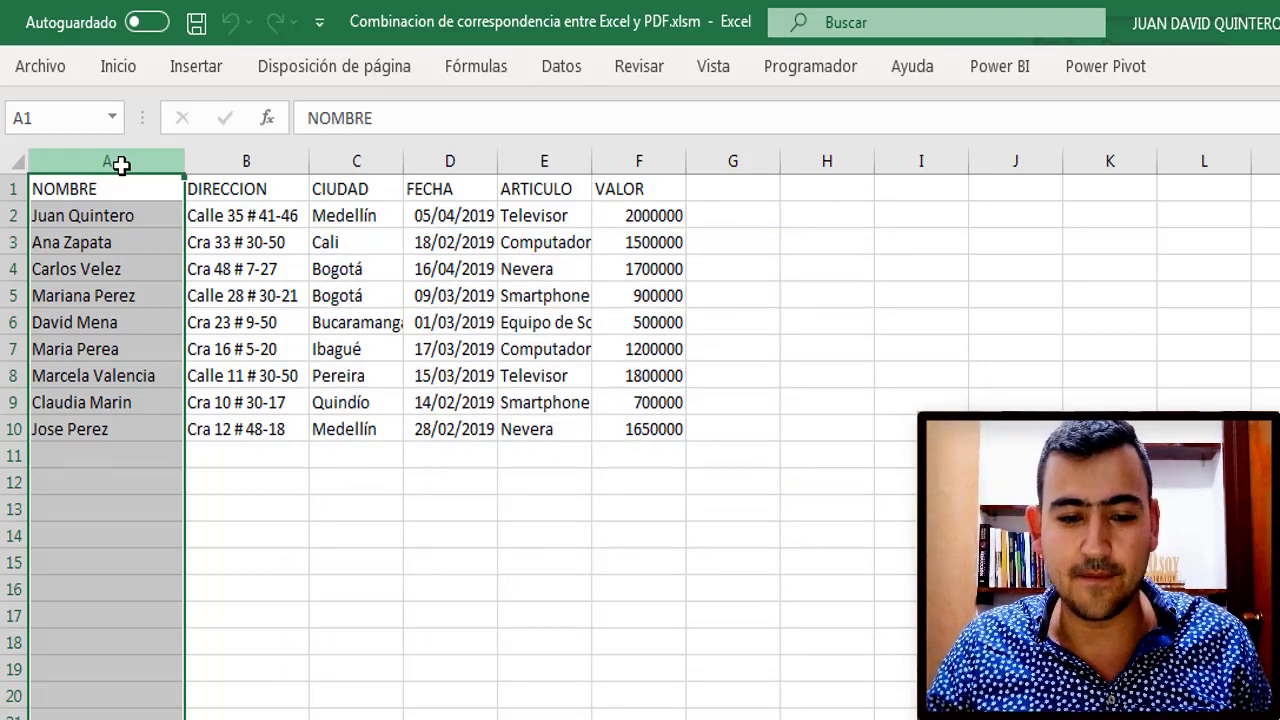
left_click(107, 188)
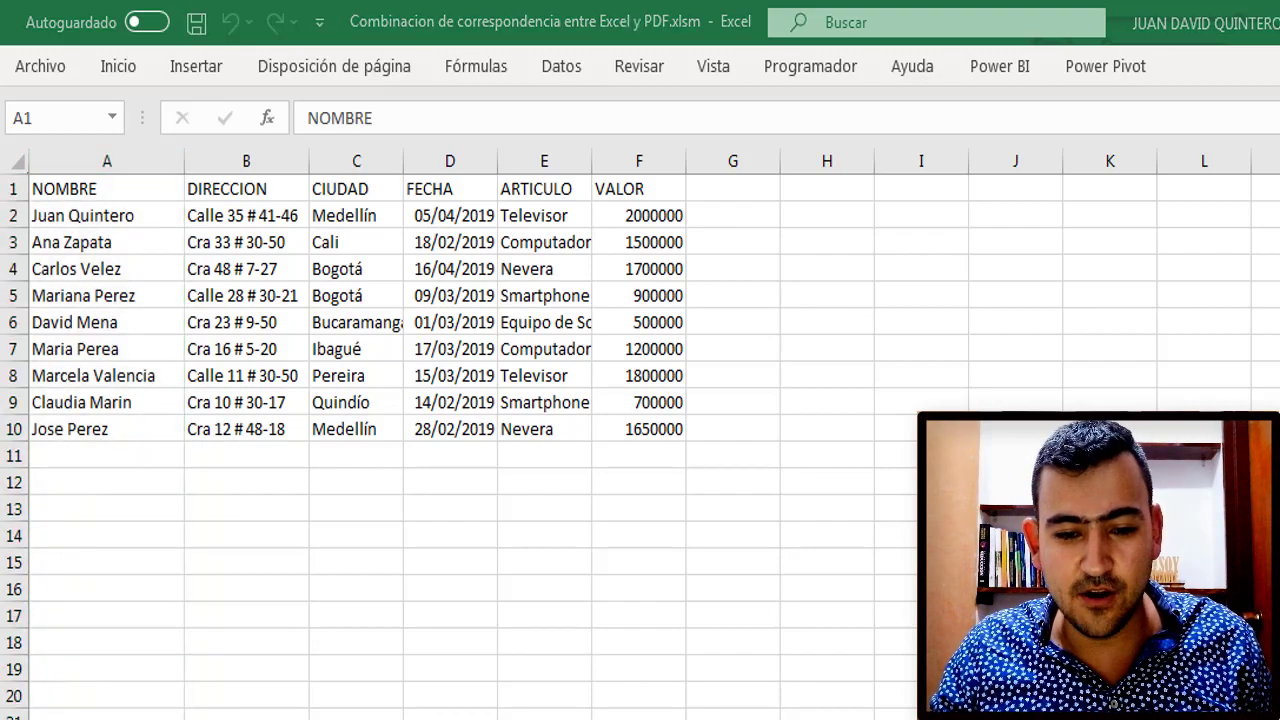
key("alt+F11")
Step: Highlight the For datos loop and the GUARDAR PDF 2DA PARTE block, then close the VBA editor
scroll(290, 570, "down", 4)
scroll(295, 590, "down", 5)
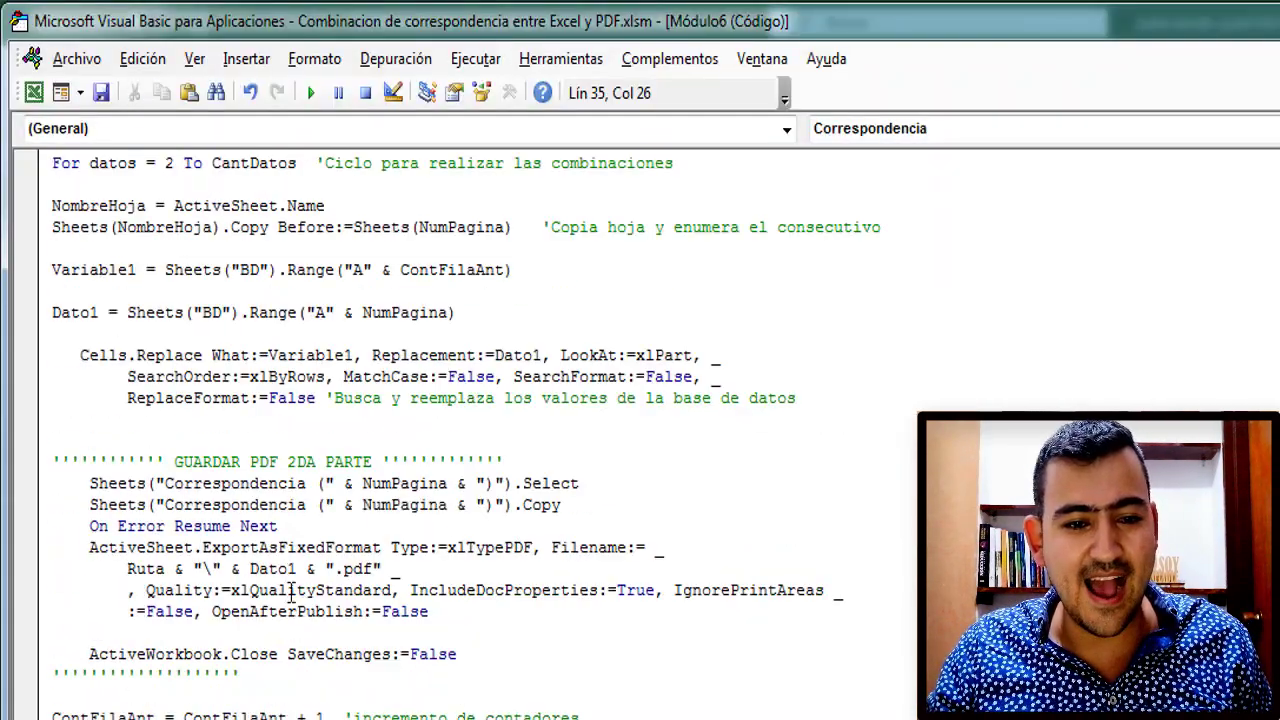
scroll(363, 420, "up", 2)
left_click_drag(56, 291, 476, 714)
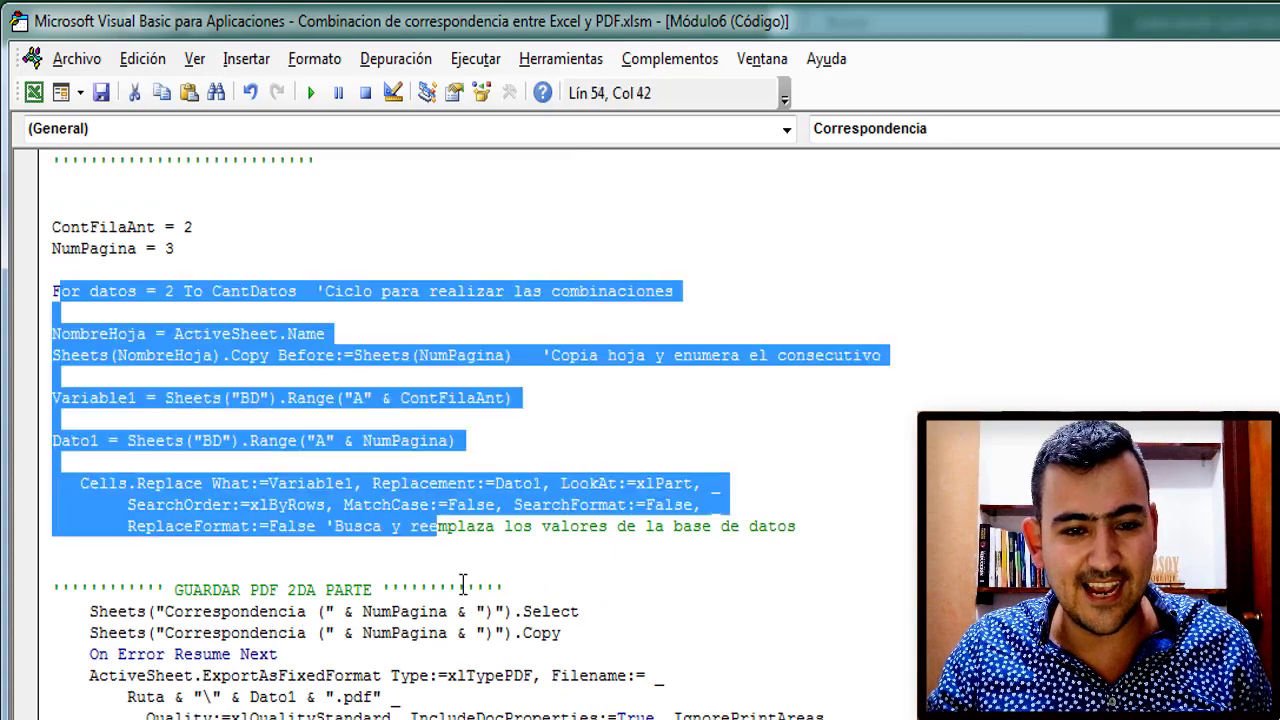
left_click(440, 697)
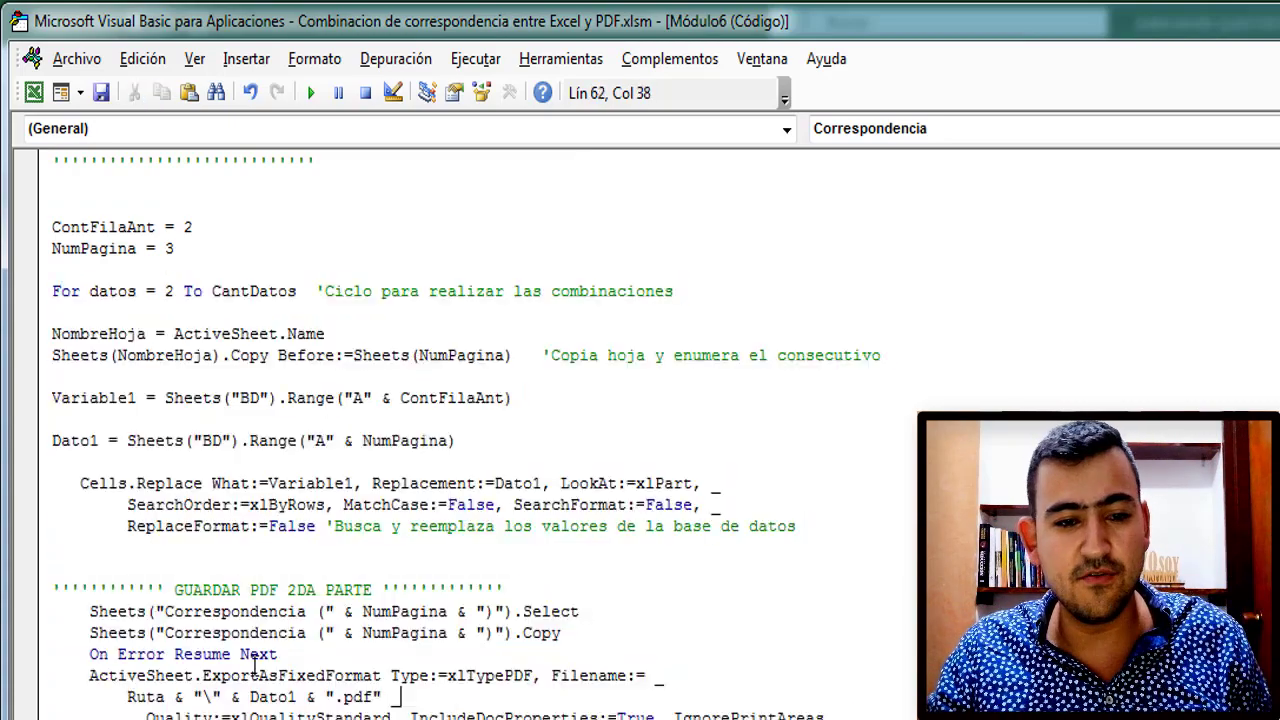
left_click_drag(84, 611, 420, 719)
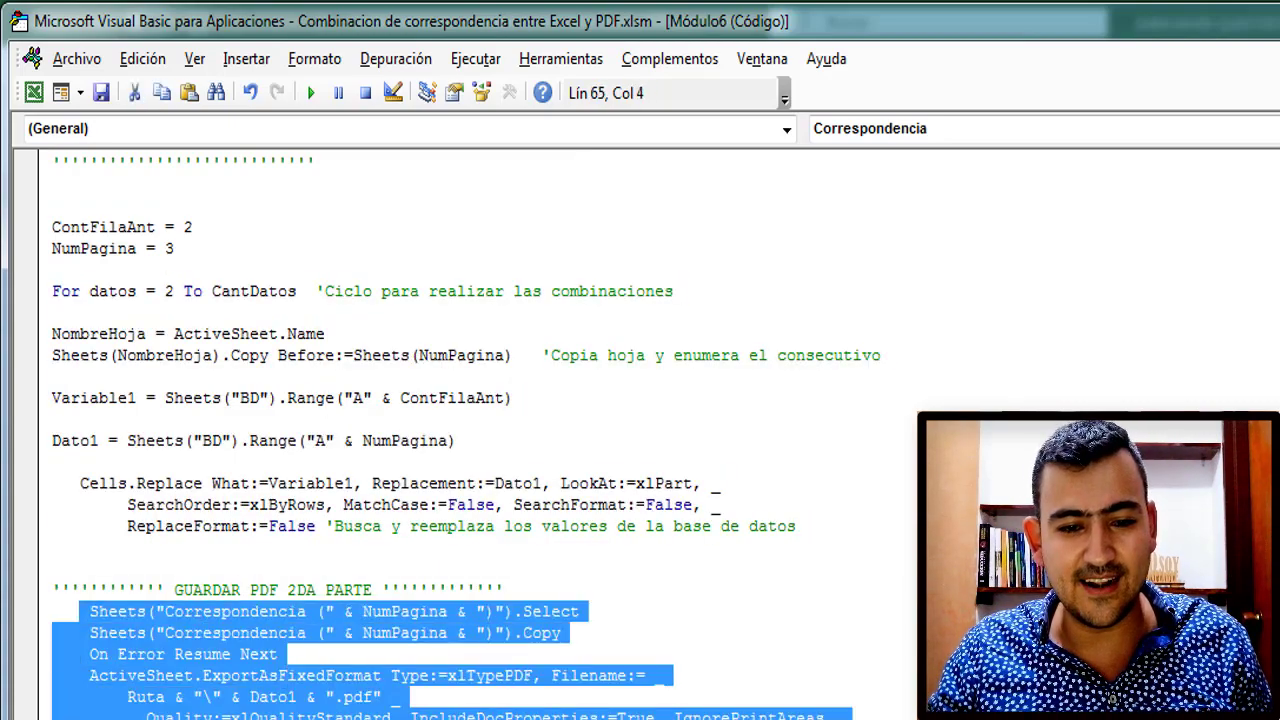
left_click(440, 716)
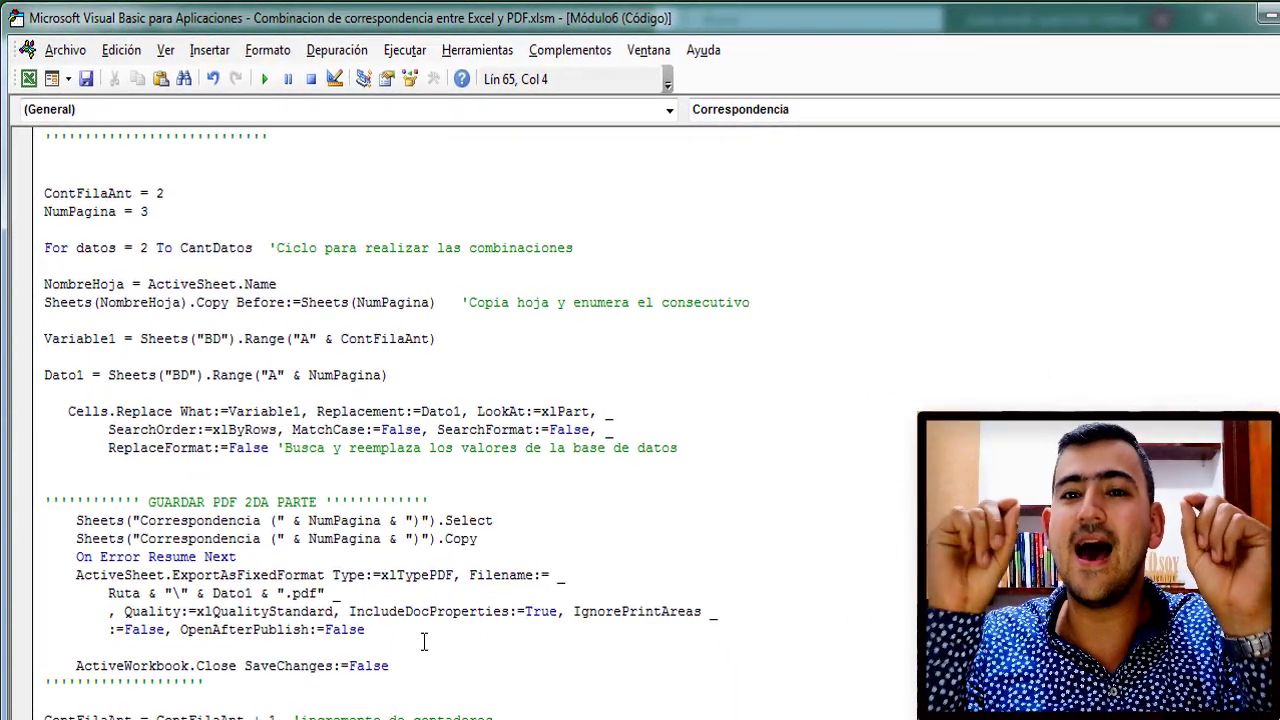
left_click(393, 593)
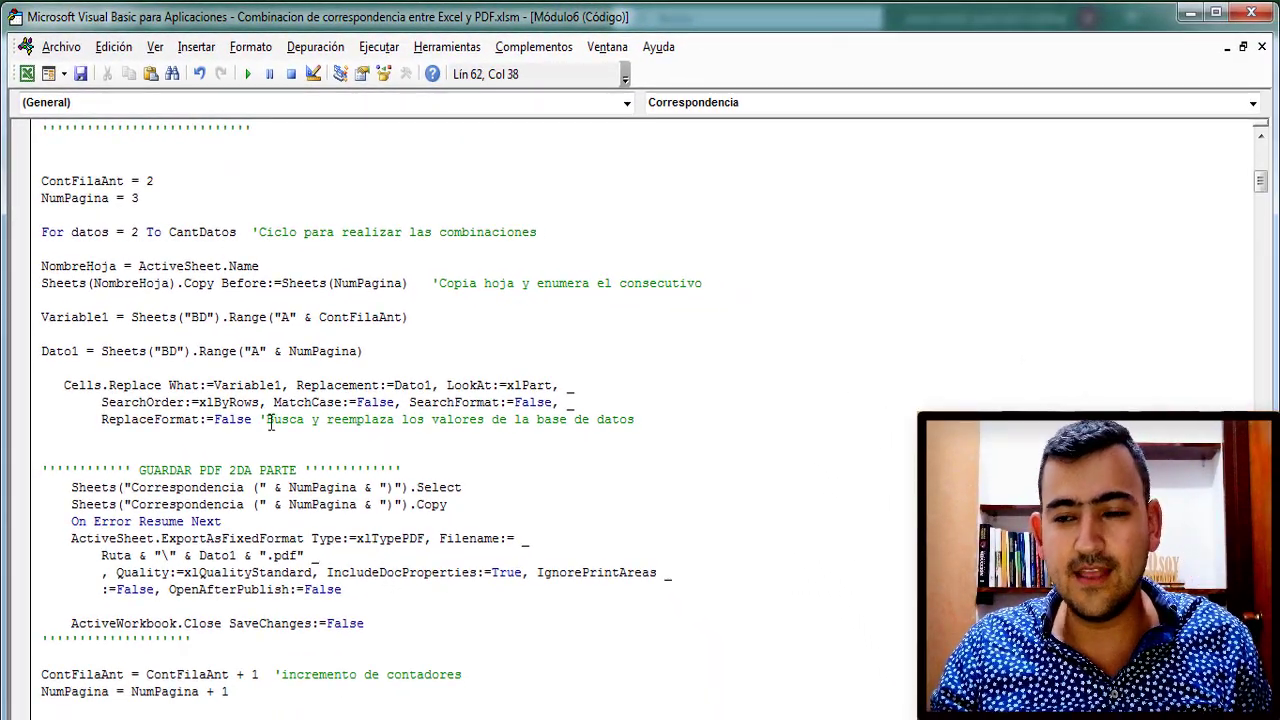
left_click(1266, 14)
Step: Move from the BD sheet to the Correspondencia template and select cell K14 beside the letter
left_click(433, 445)
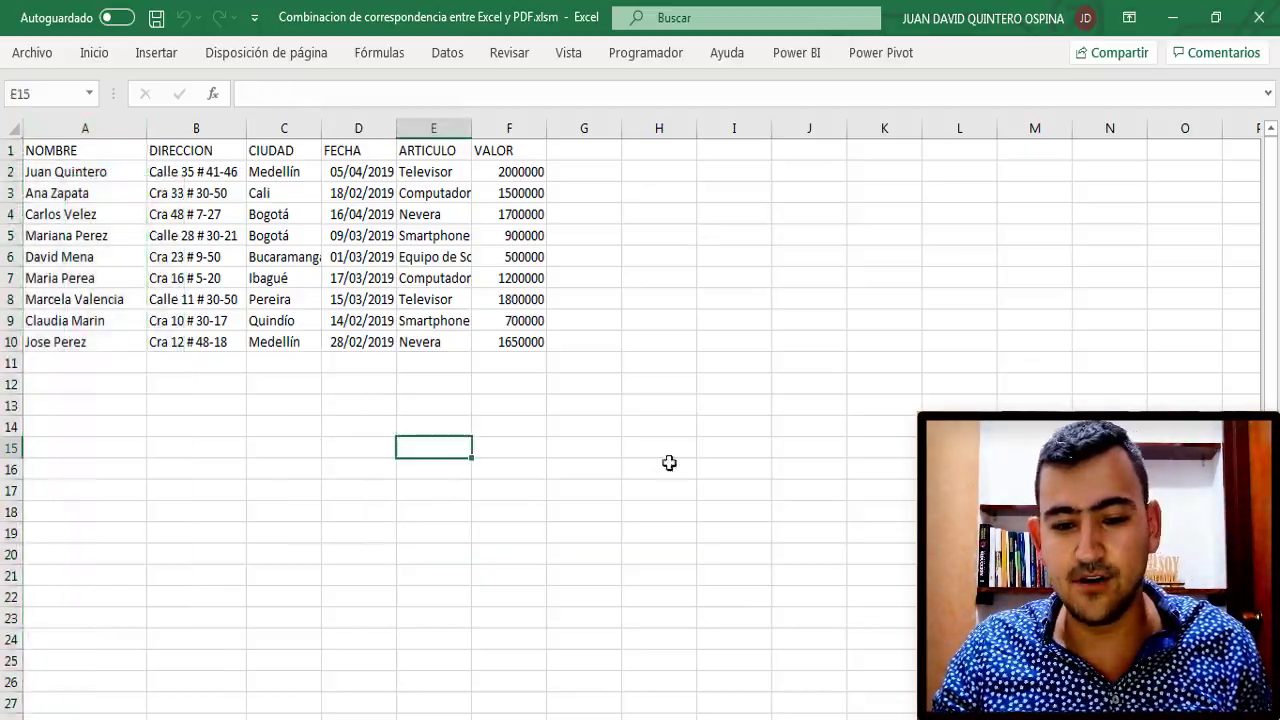
left_click(584, 469)
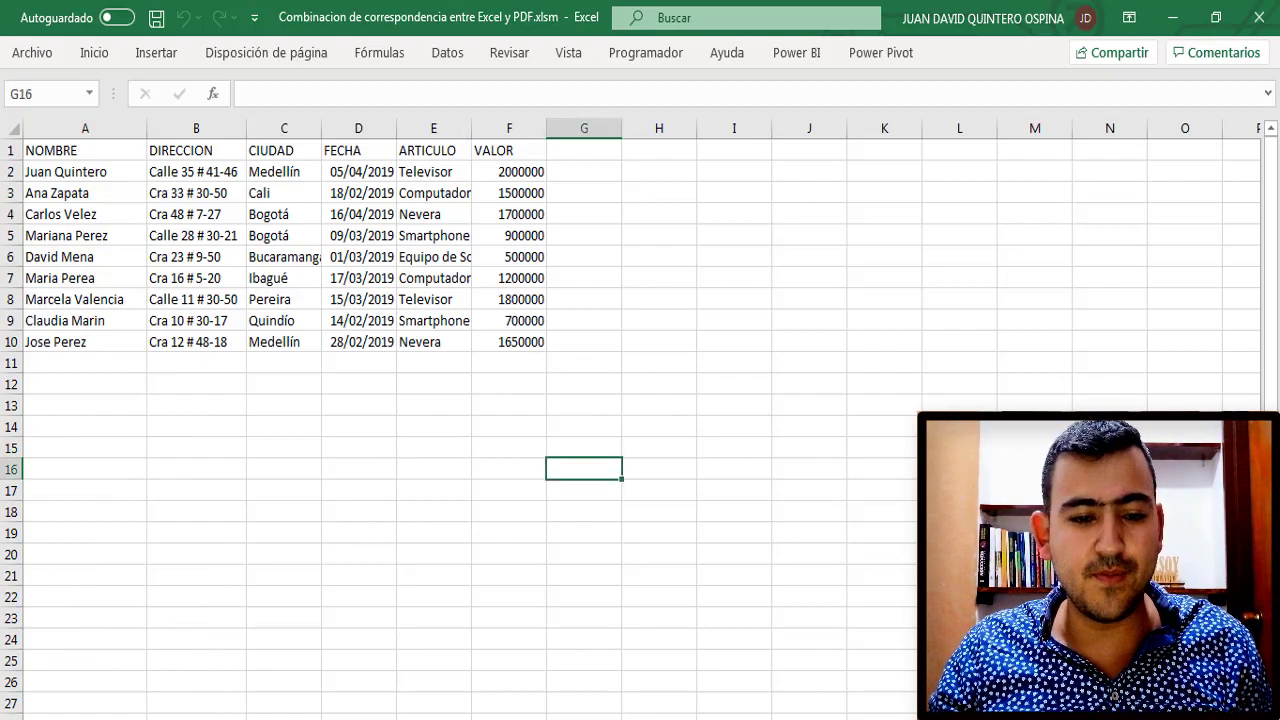
key("ctrl+Page_Up")
left_click(766, 566)
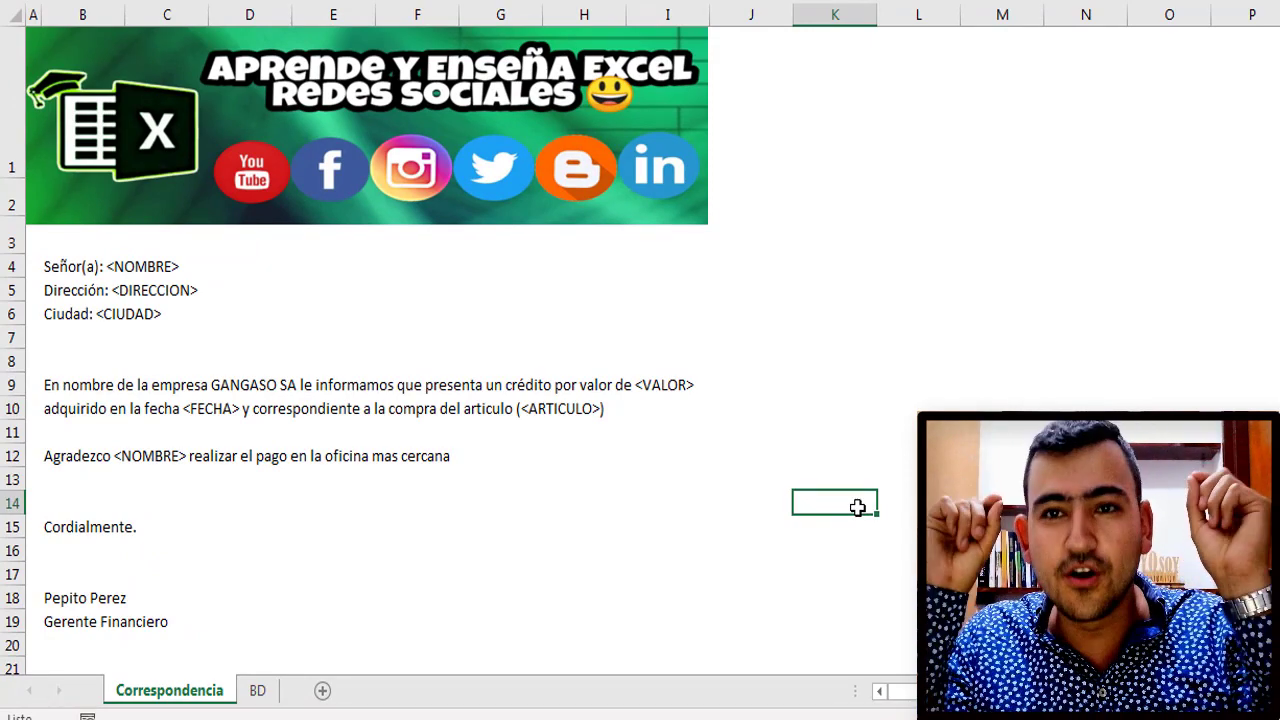
Step: Run the macro with Ctrl+A and enter 6 as the number of criteria
key("ctrl+a")
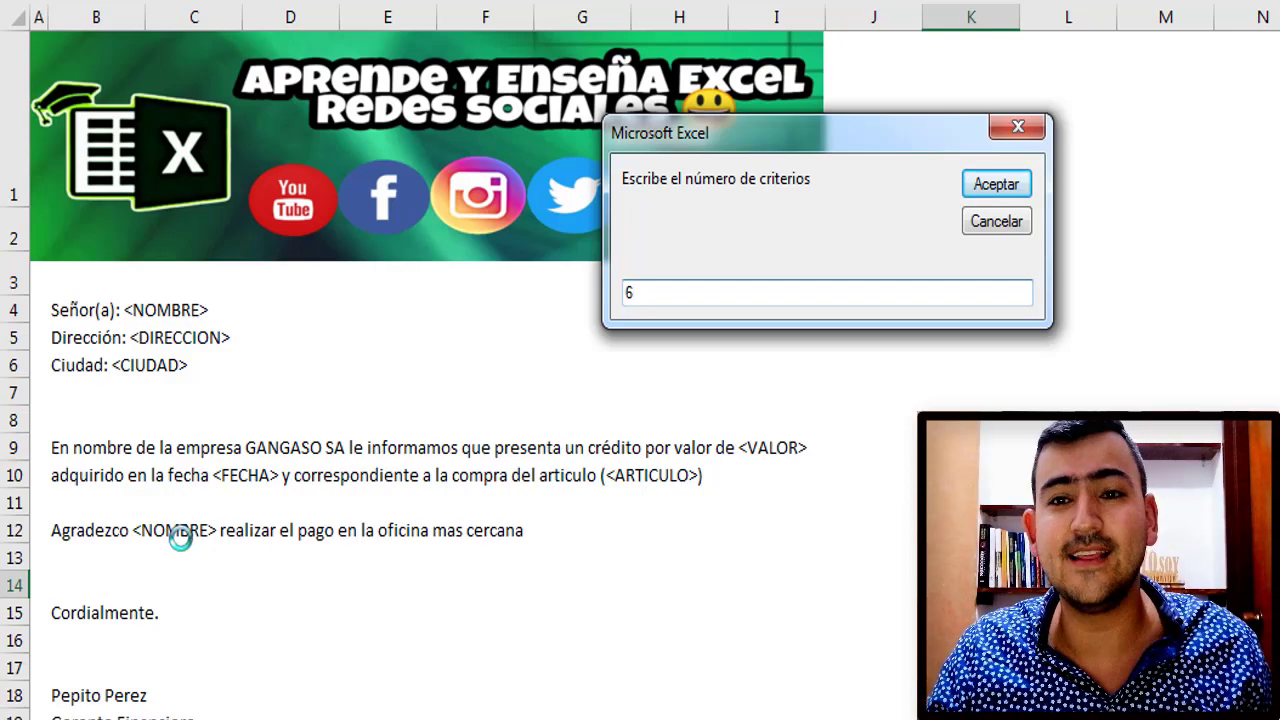
left_click(1000, 188)
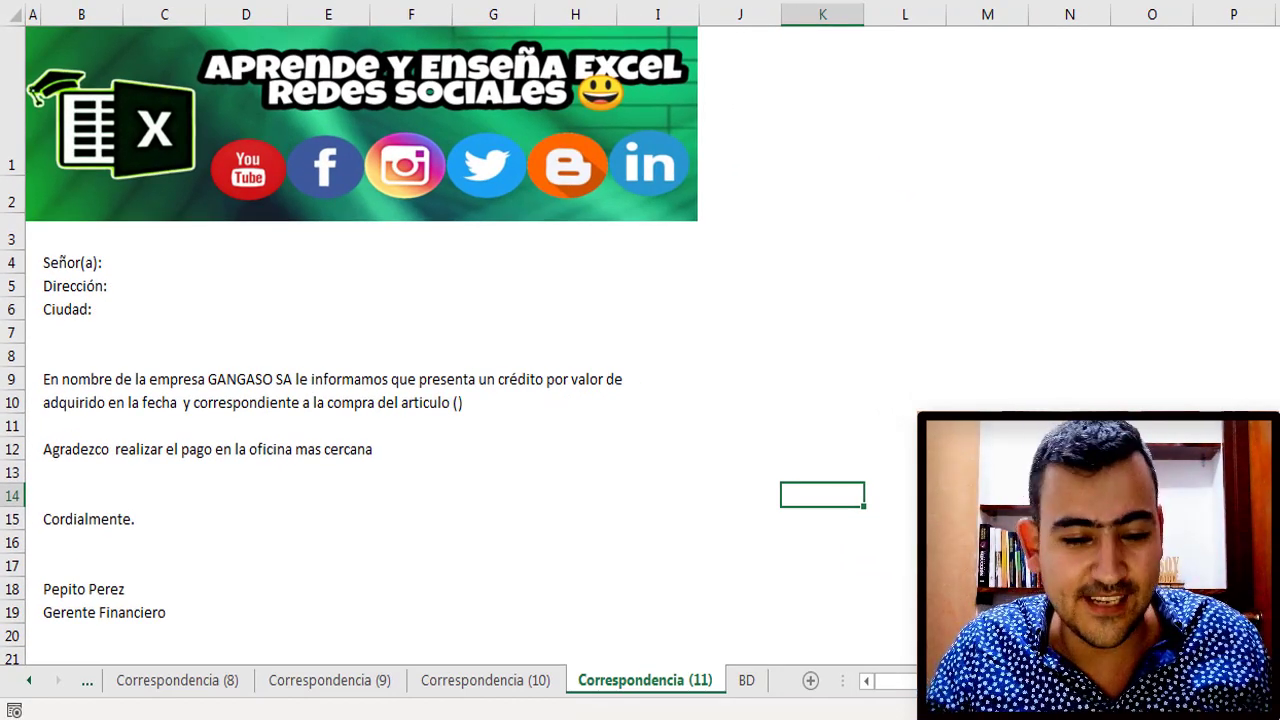
Step: Check the generated letter sheets Correspondencia (2) through (5), then return to the original template
left_click(25, 680)
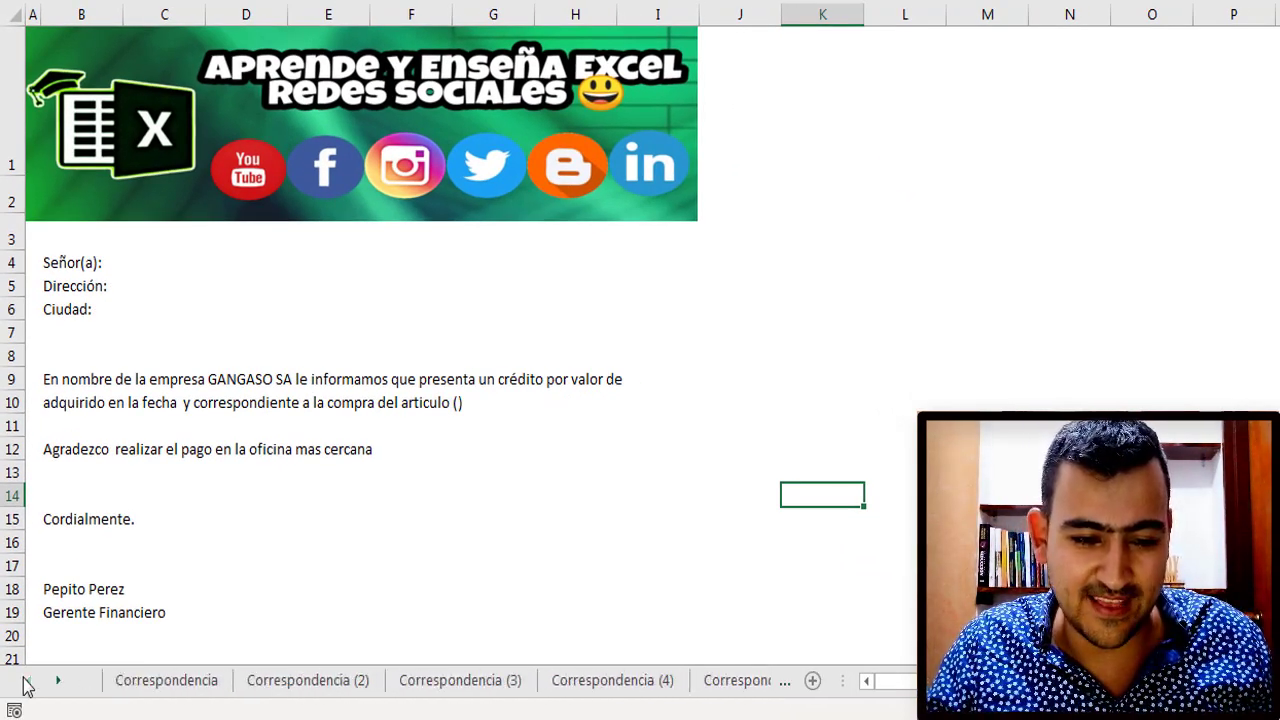
left_click(290, 681)
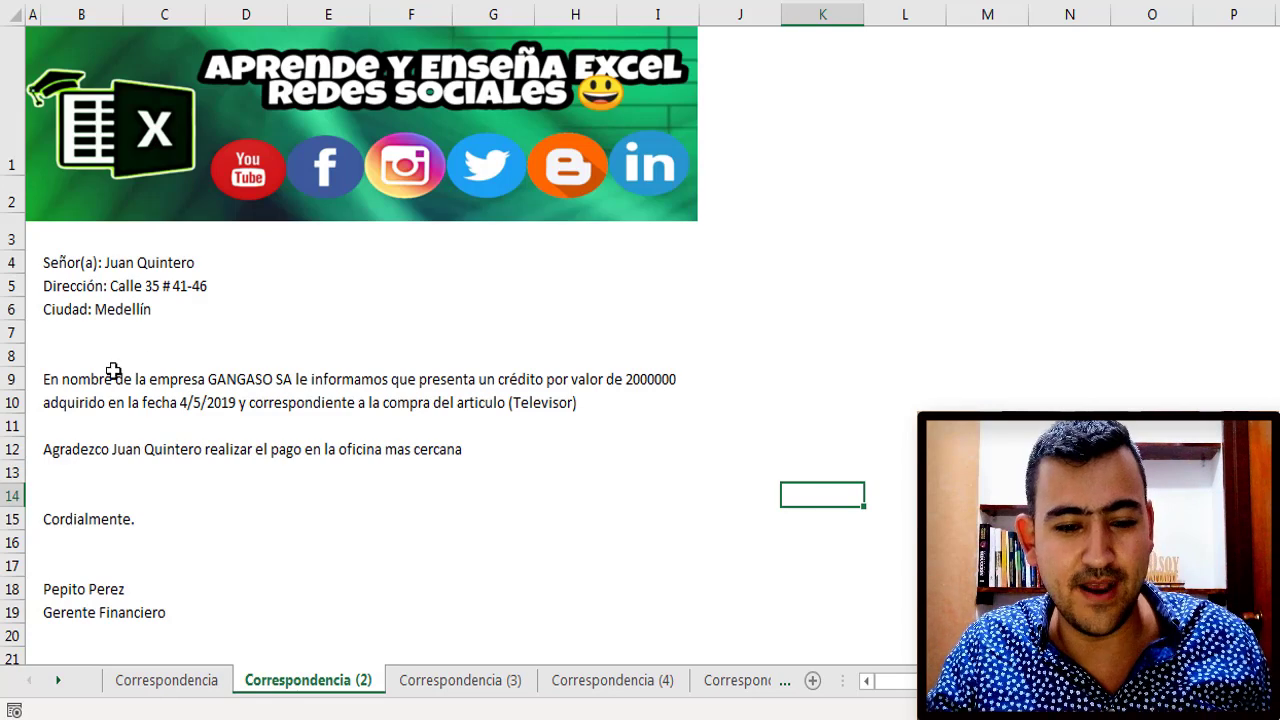
left_click(463, 682)
left_click(612, 682)
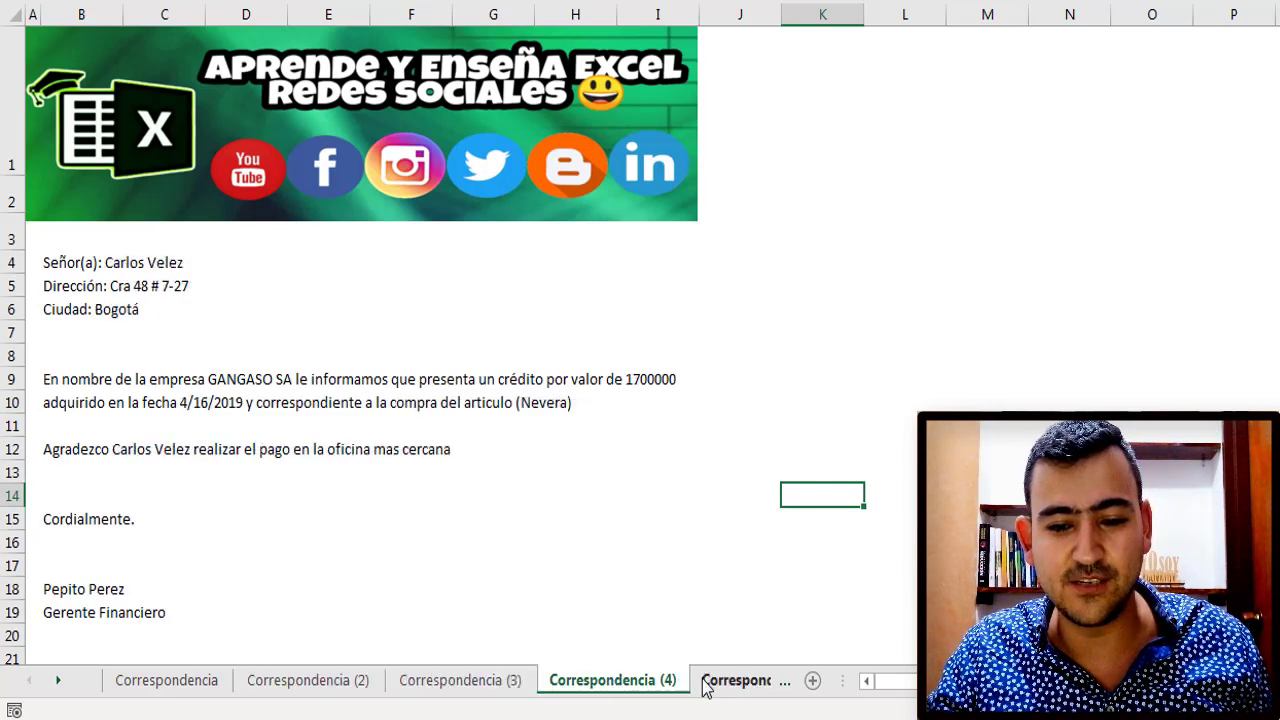
left_click(715, 681)
left_click(27, 682)
left_click(27, 684)
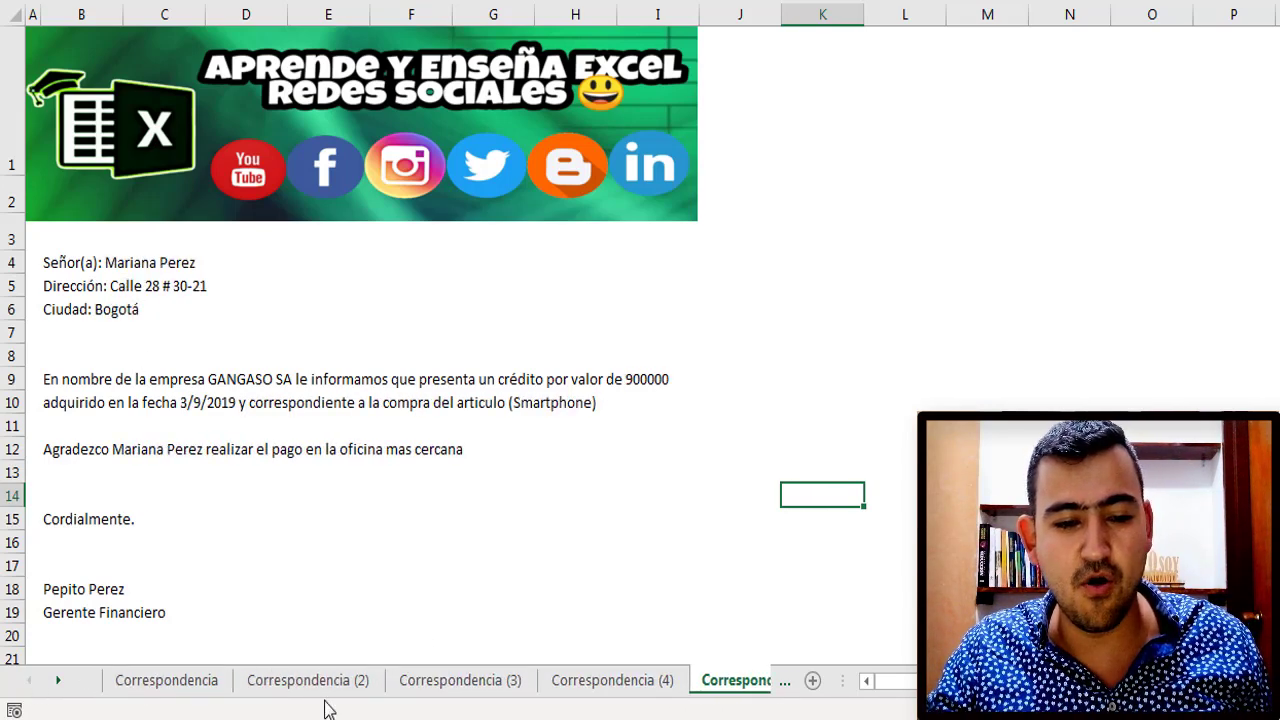
left_click(200, 688)
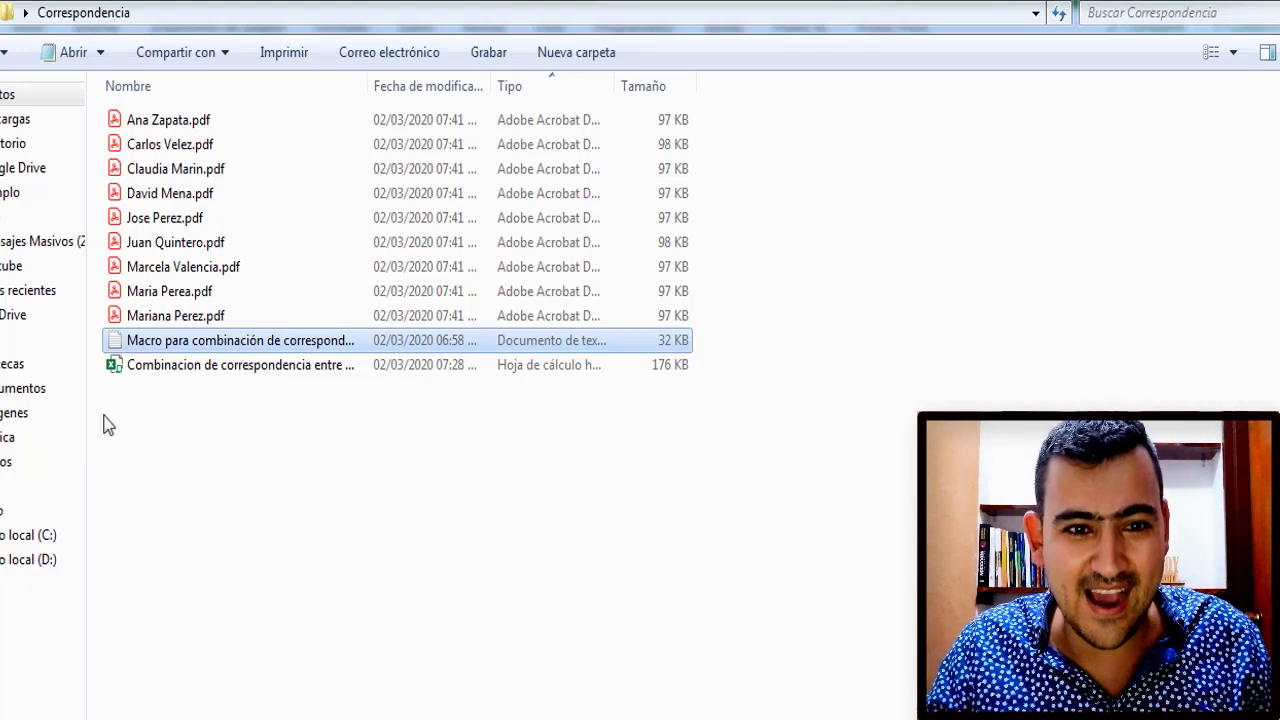
Step: Select the nine exported PDF letters, then open one customer's letter in Acrobat Reader
left_click(170, 119)
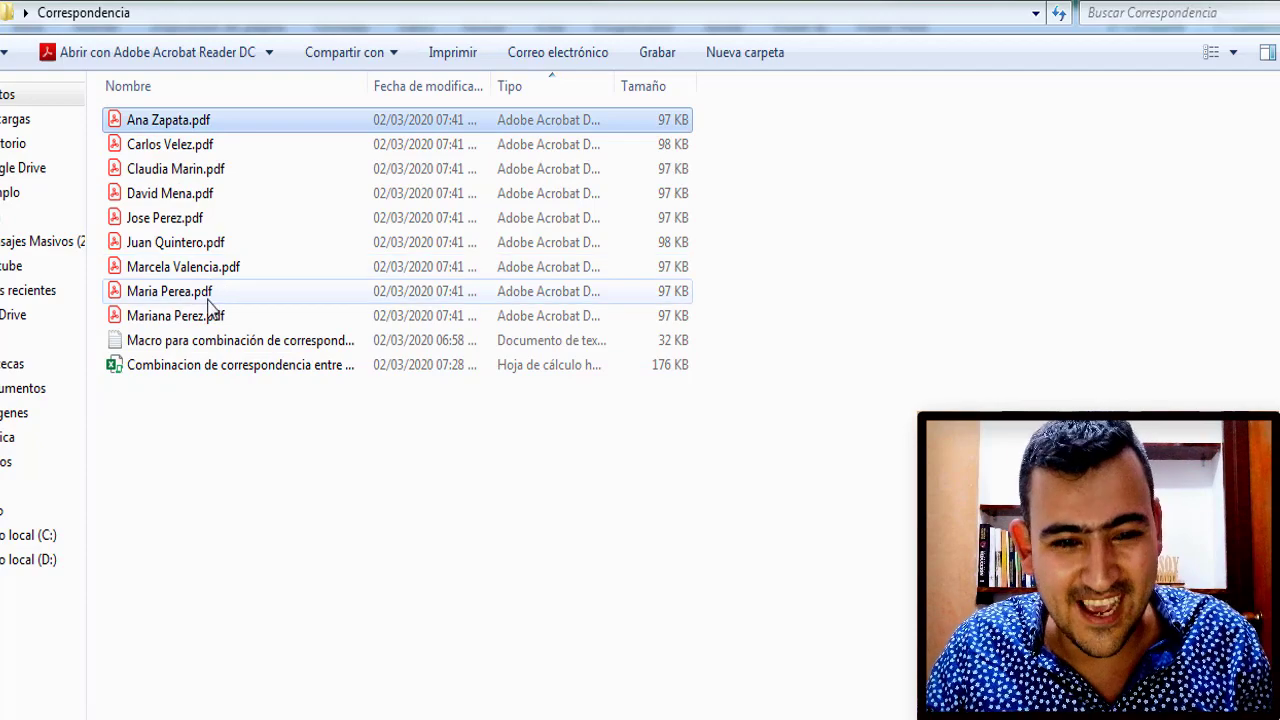
left_click(216, 316, "shift")
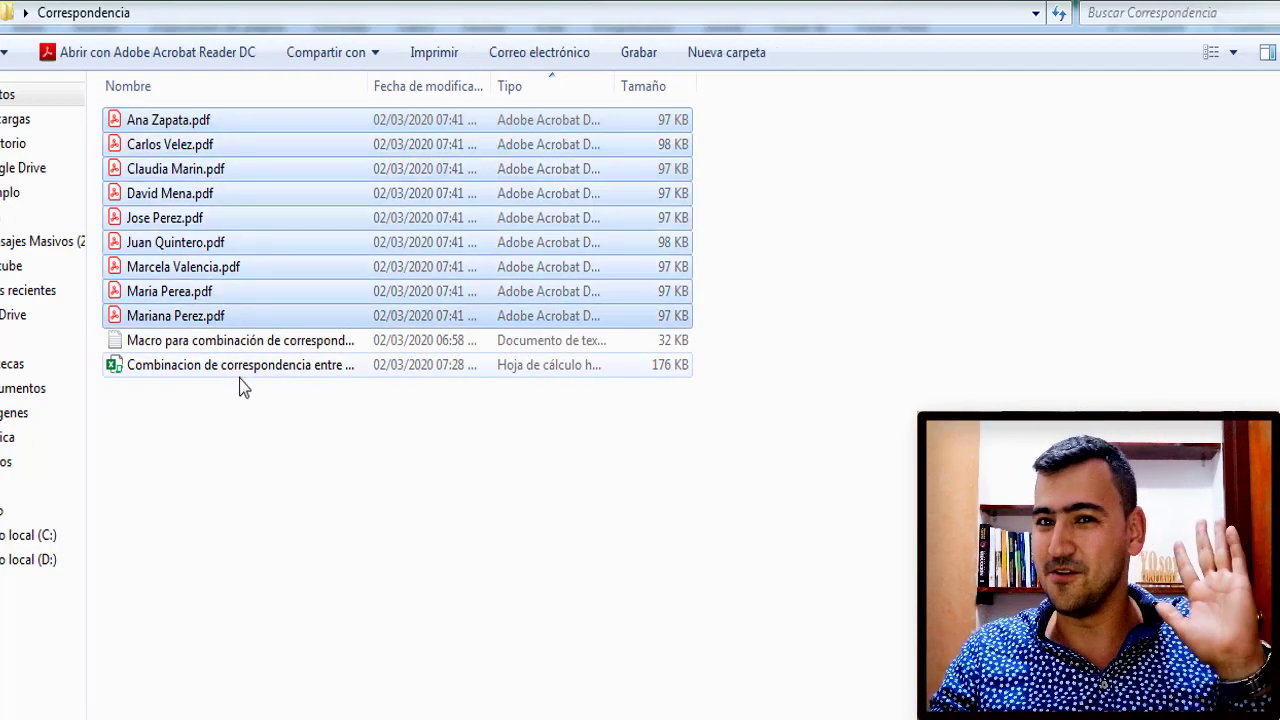
left_click(183, 483)
left_click(186, 123)
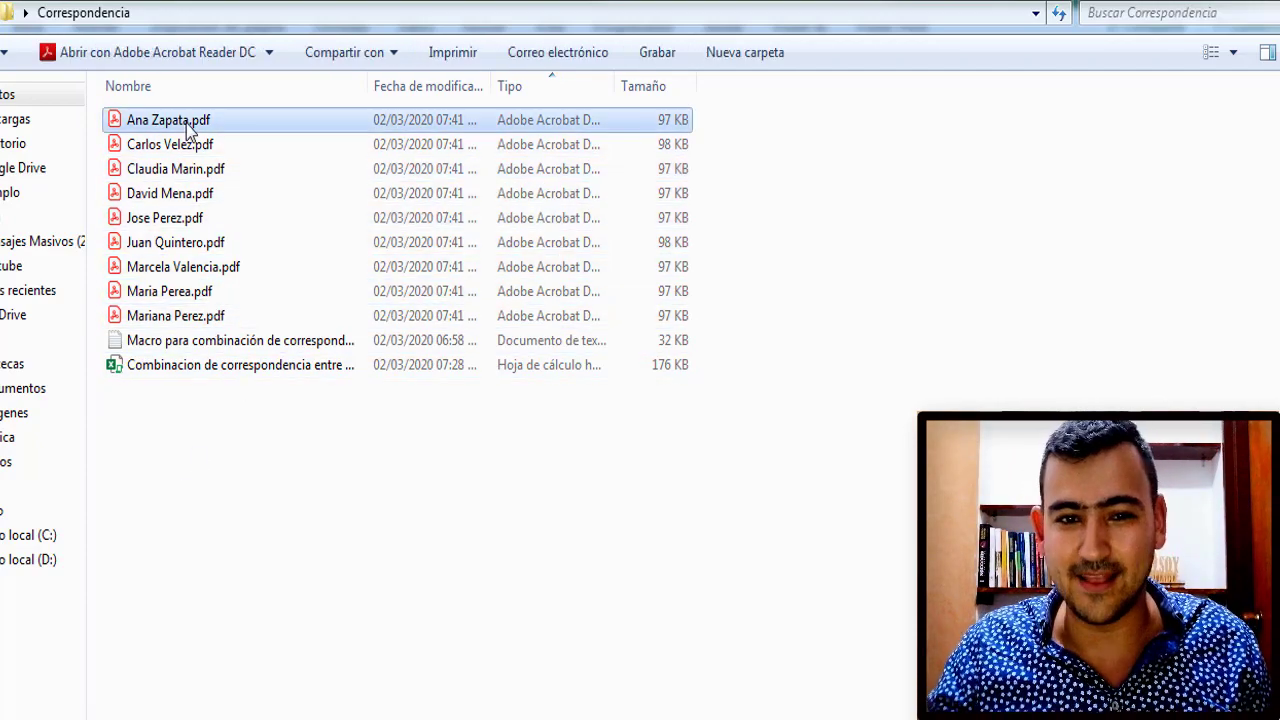
double_click(186, 123)
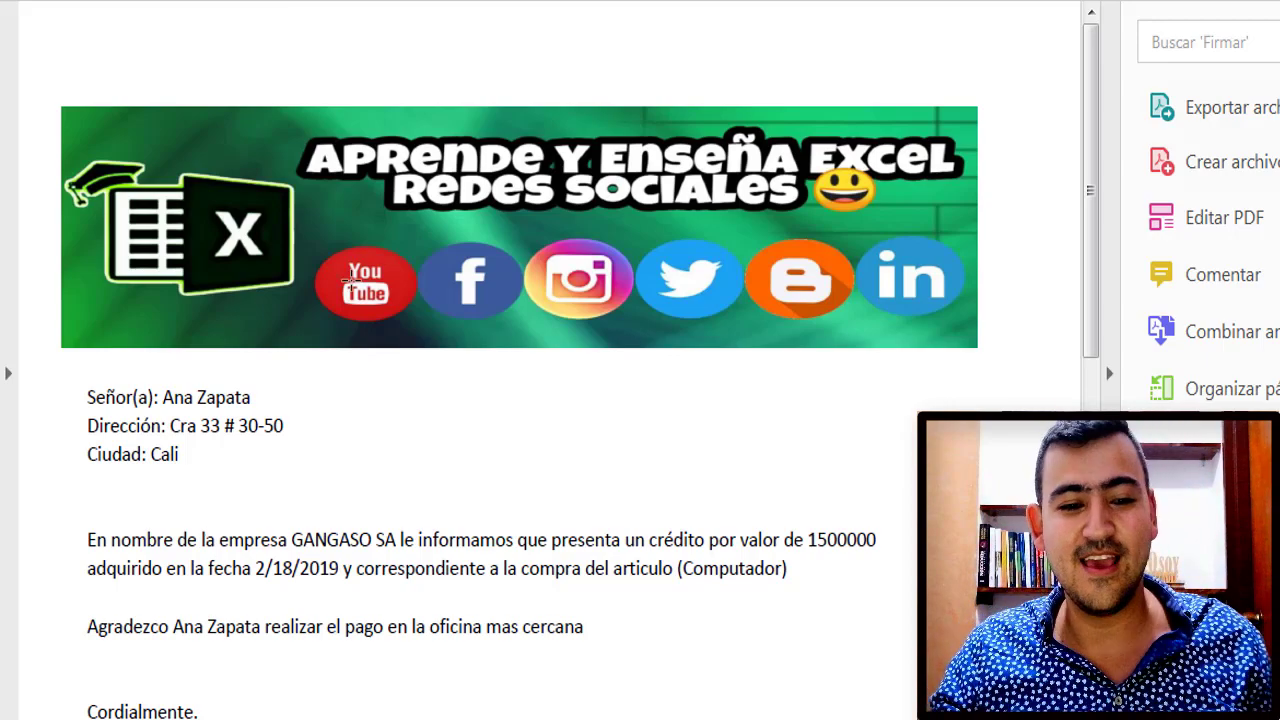
Step: Scroll through the first exported letter, then open the next customer's PDF letter and check its filled-in details
scroll(351, 282, "down", 3)
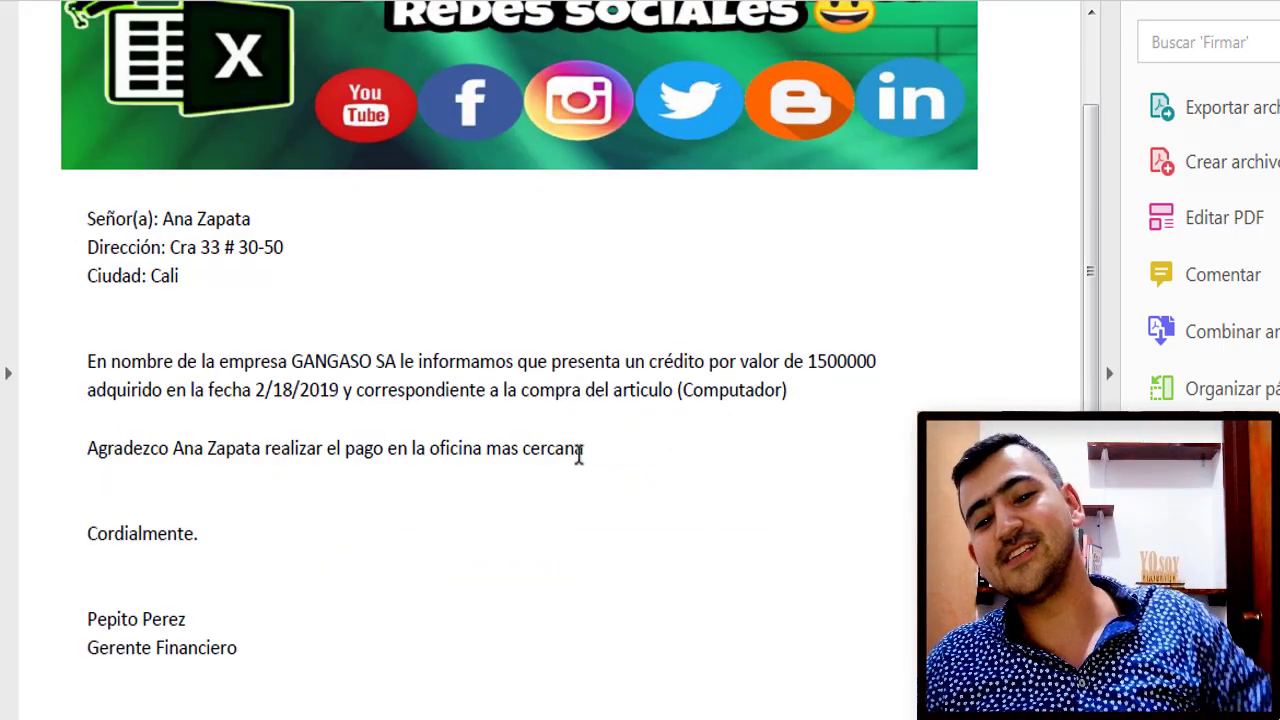
scroll(578, 453, "down", 1)
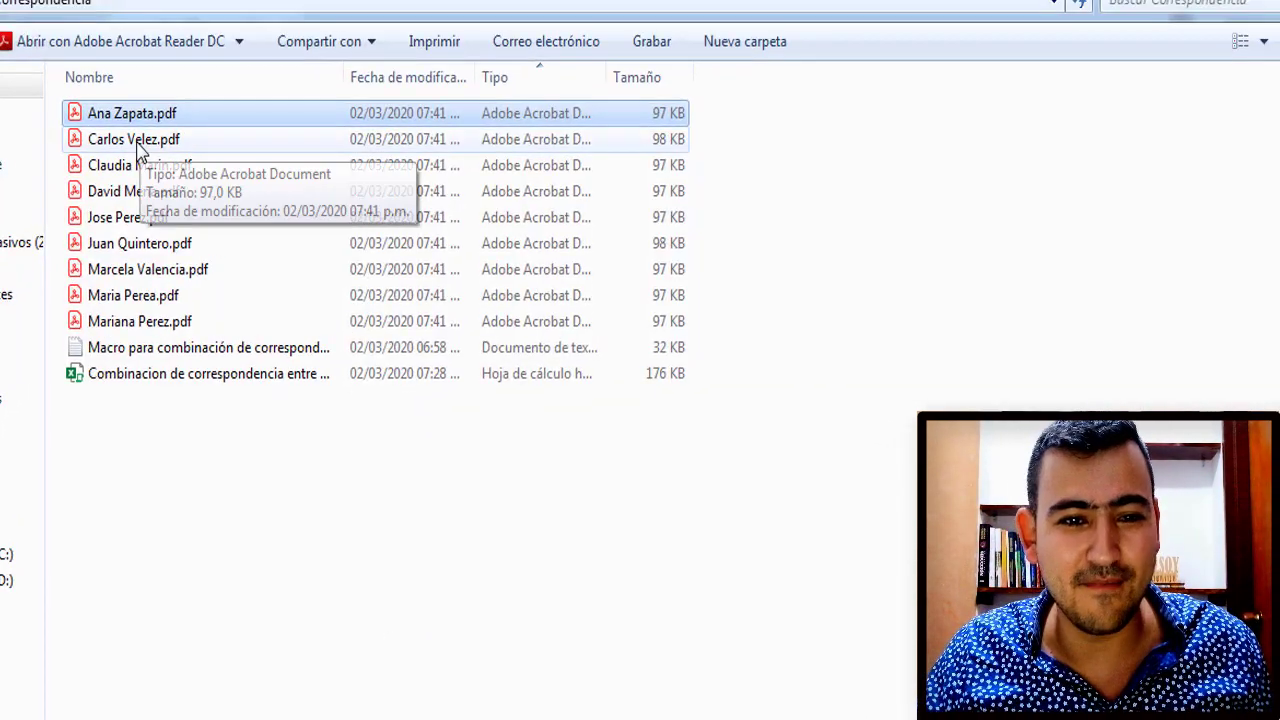
left_click(140, 150)
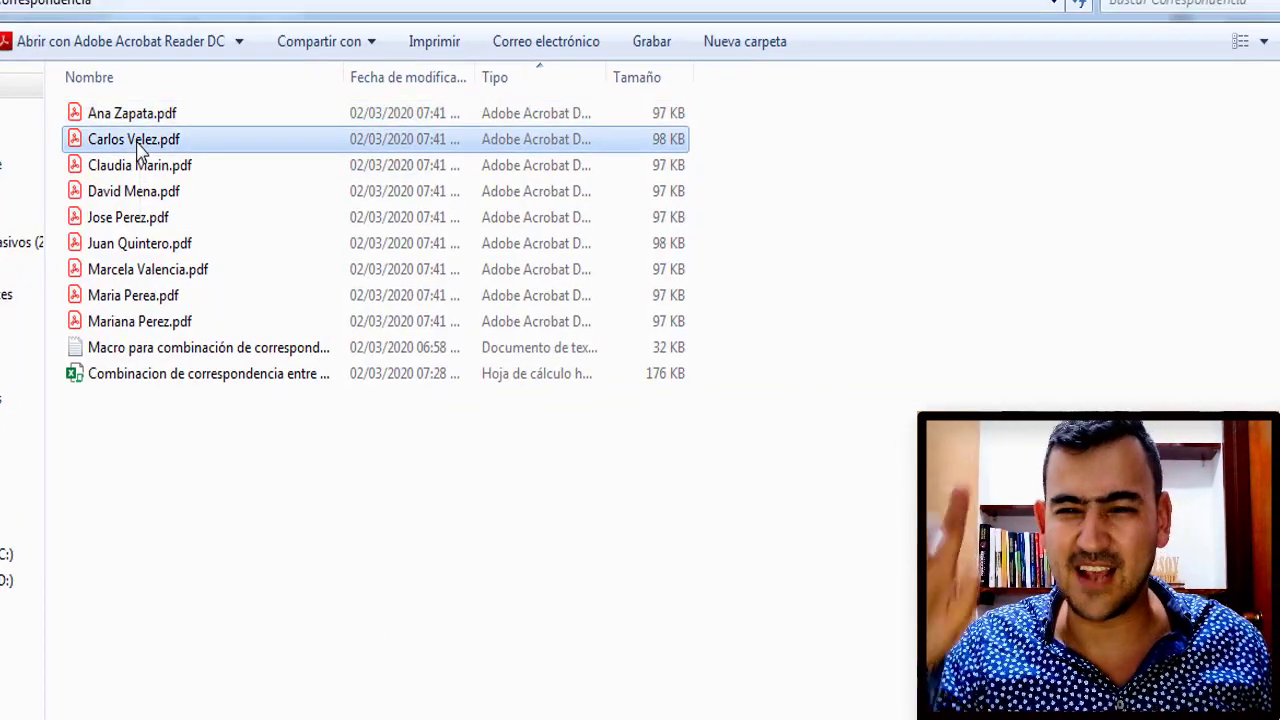
double_click(140, 150)
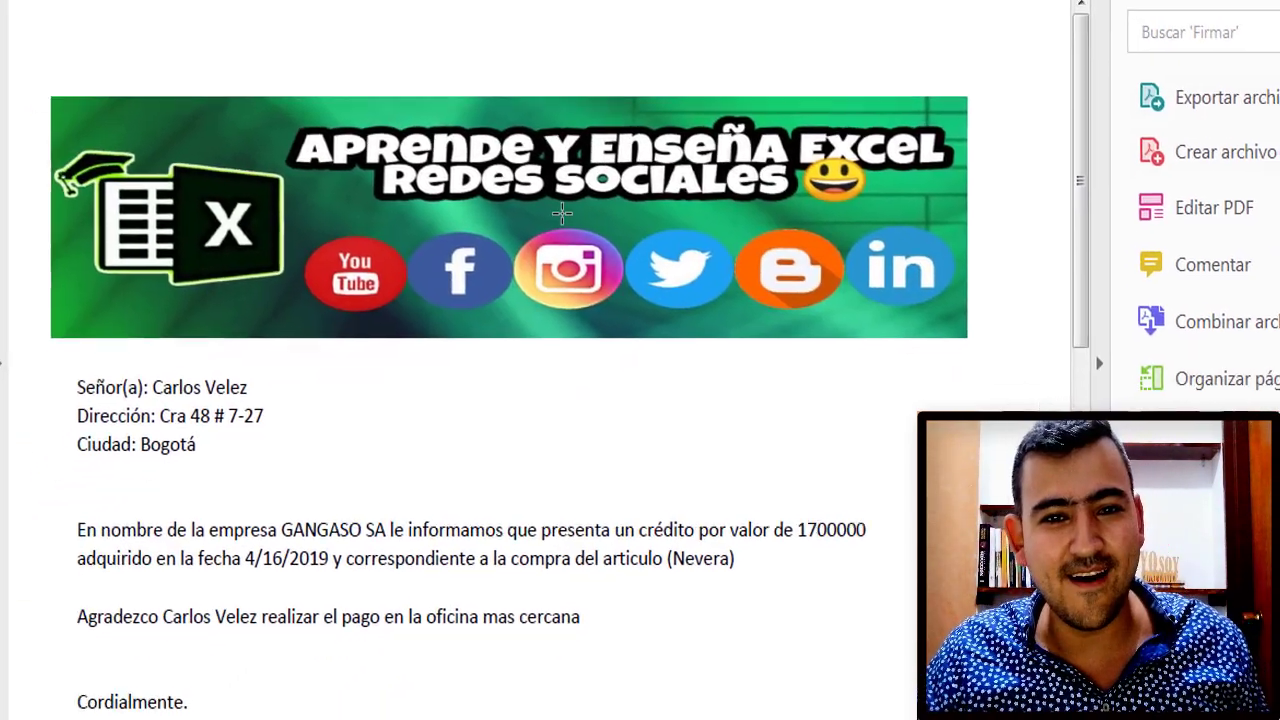
scroll(242, 277, "down", 3)
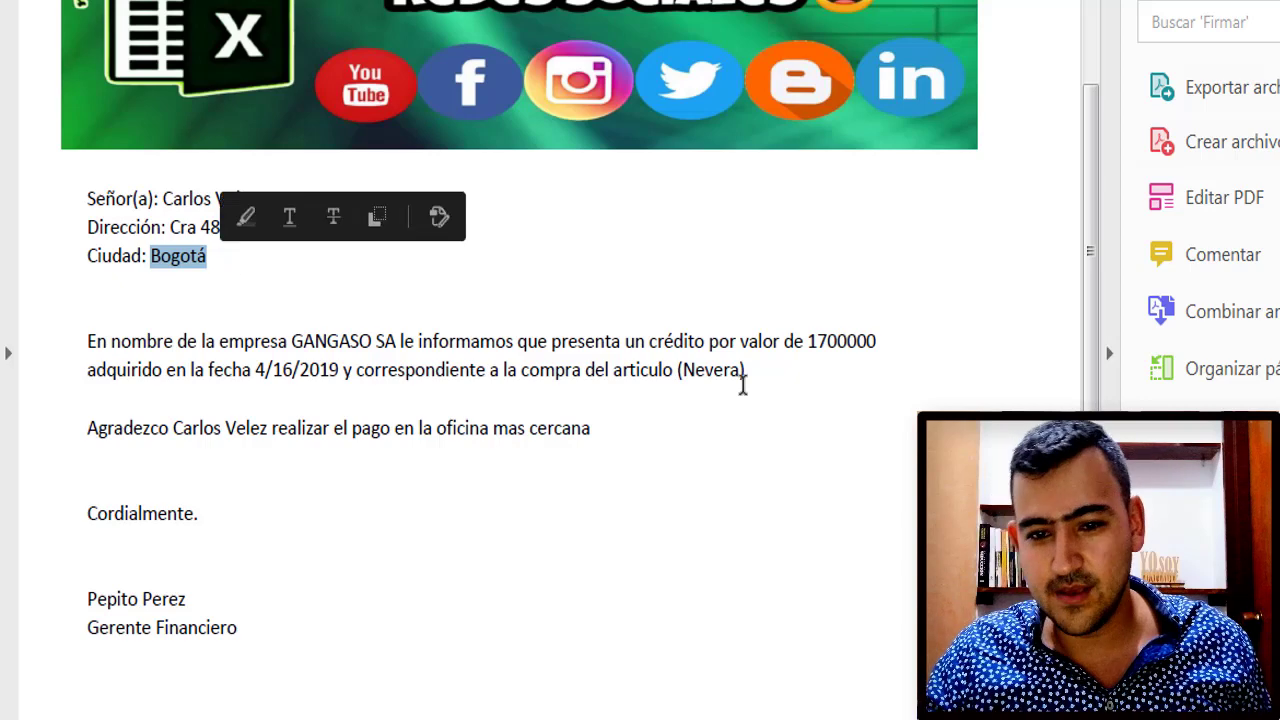
left_click_drag(838, 345, 763, 371)
left_click(713, 373)
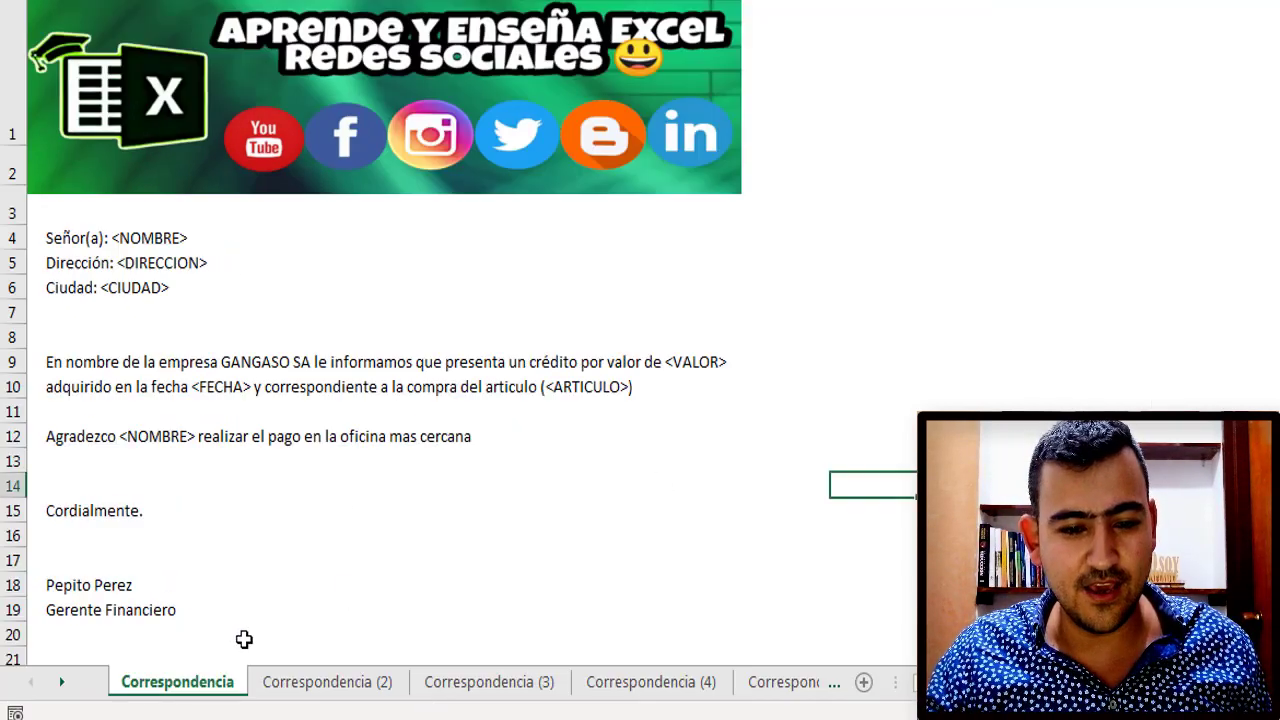
Step: Switch to the BD sheet and mark the third customer's name, address, city and 1700000 amount
right_click(64, 683)
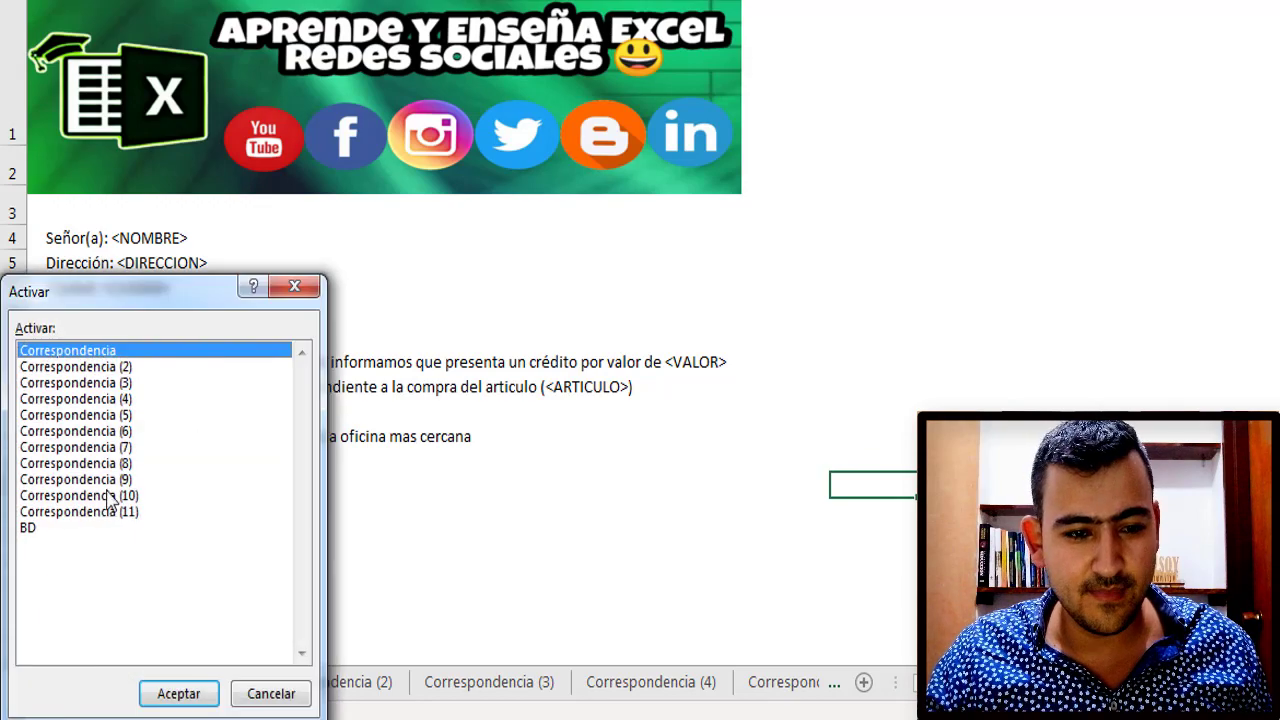
left_click(165, 695)
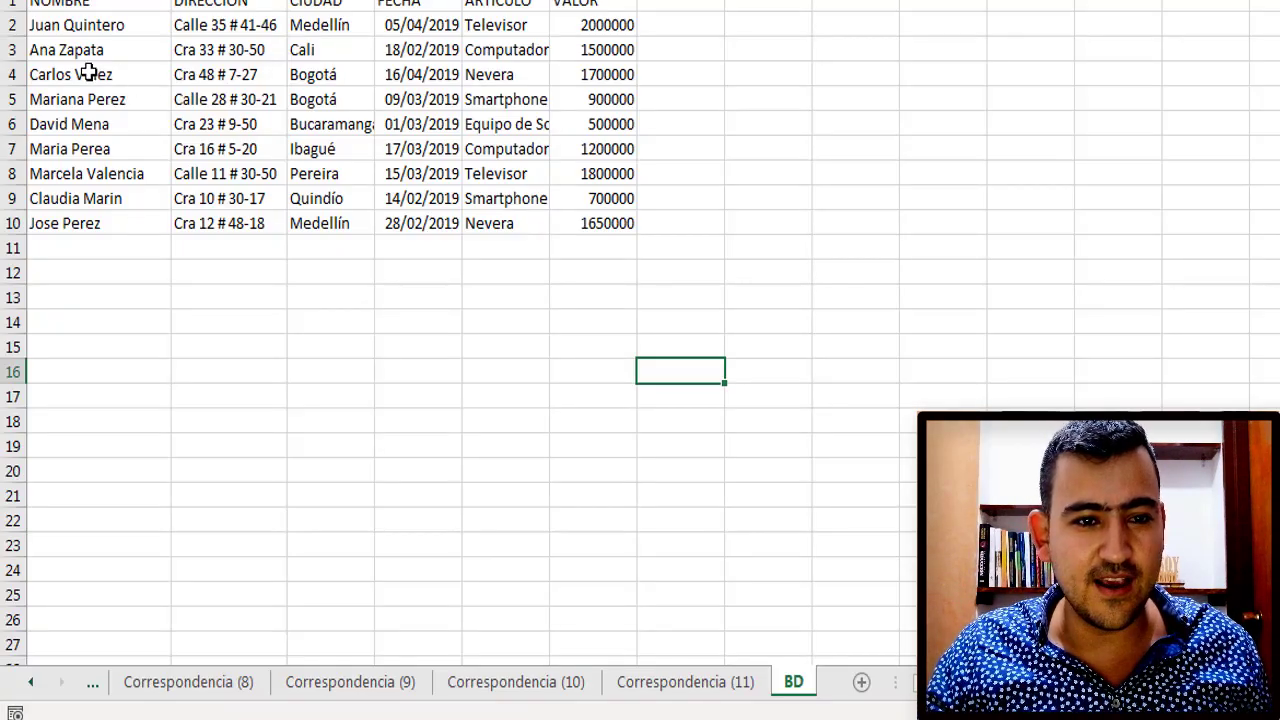
left_click_drag(166, 77, 313, 74)
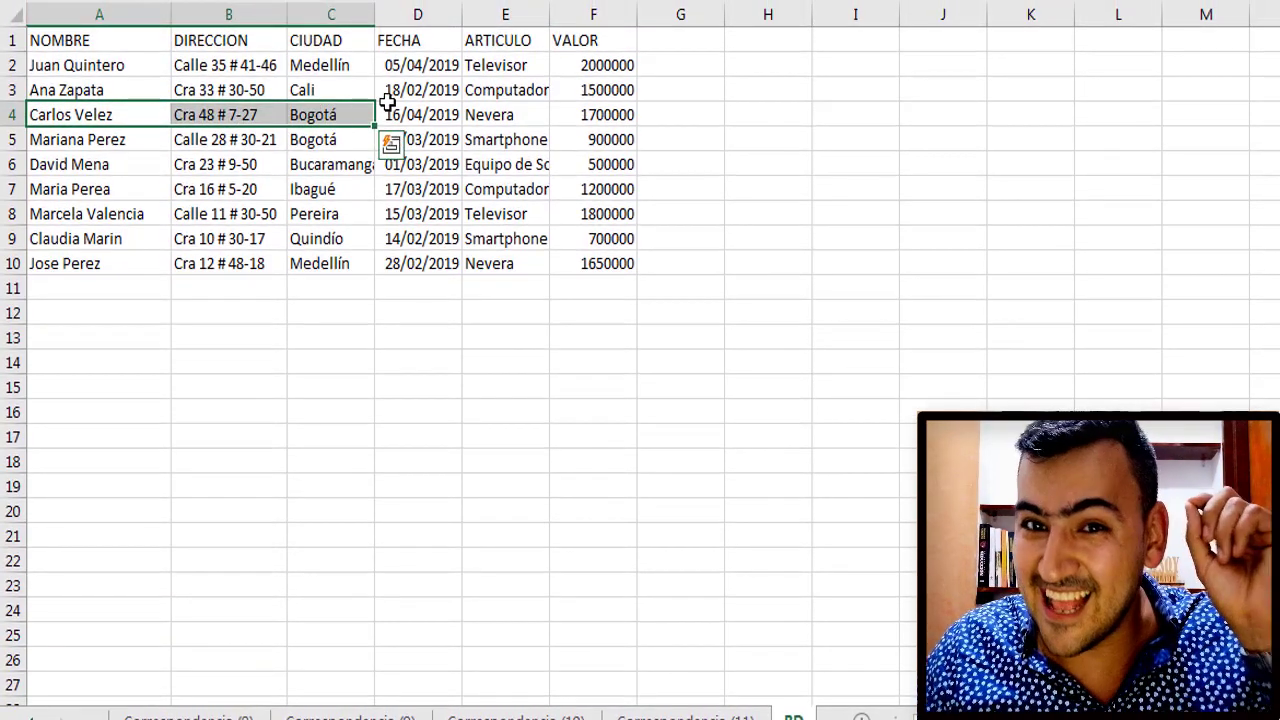
left_click(626, 110)
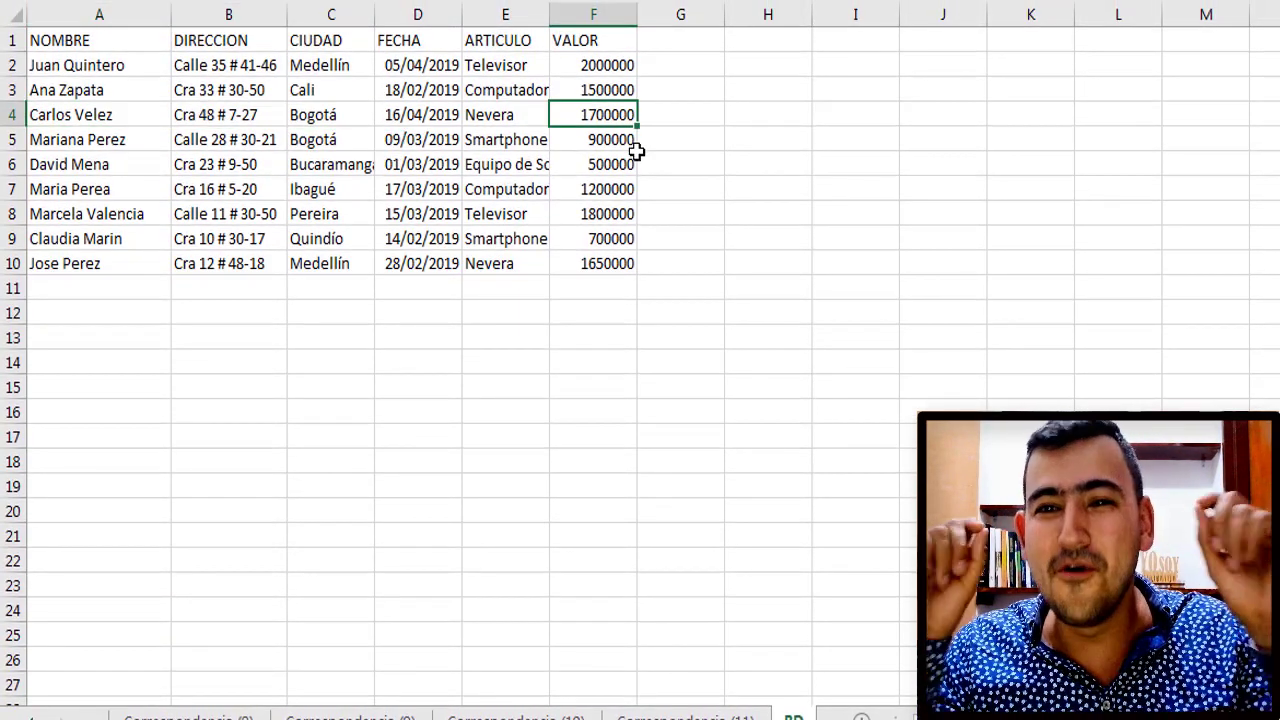